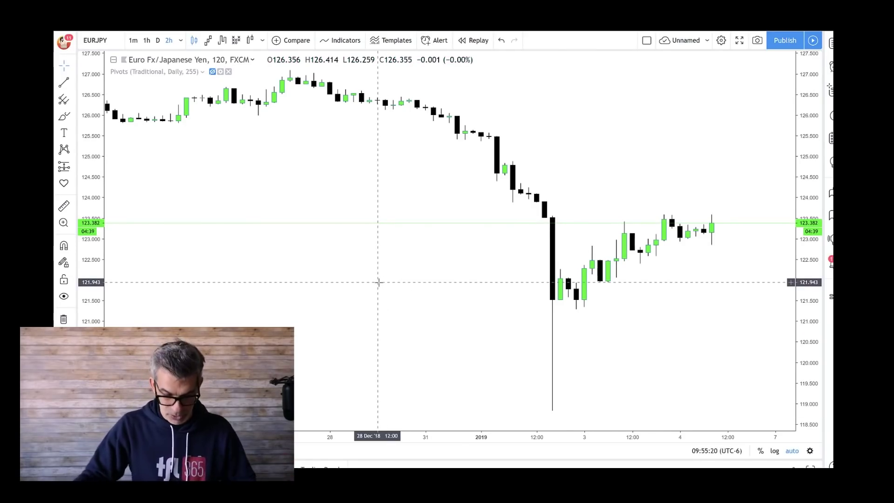
Step: Switch the EURJPY chart to the 60-minute interval and bring the late-November to early-December 2018 price action into view
type("60")
key("Return")
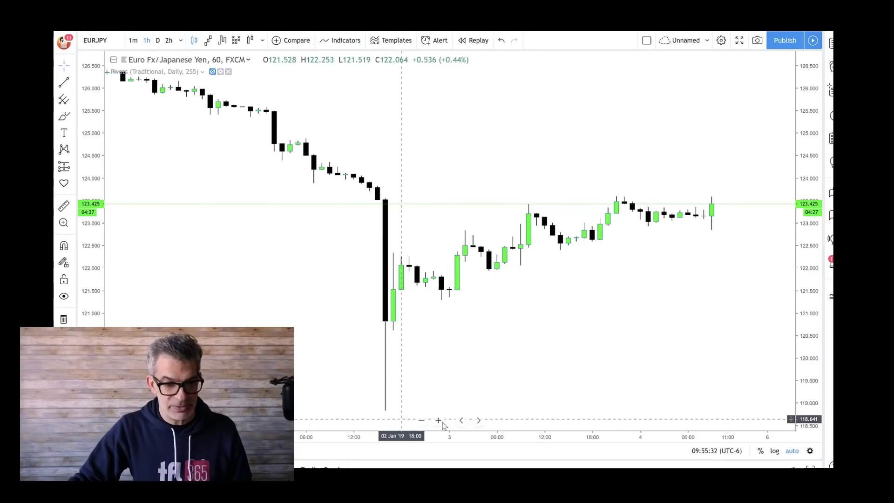
scroll(527, 437, "down", 1)
scroll(528, 437, "down", 2)
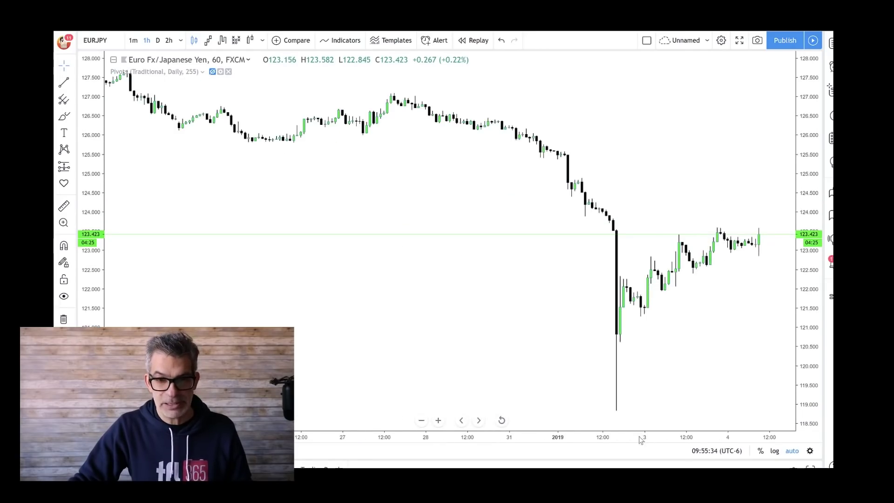
left_click_drag(297, 233, 567, 252)
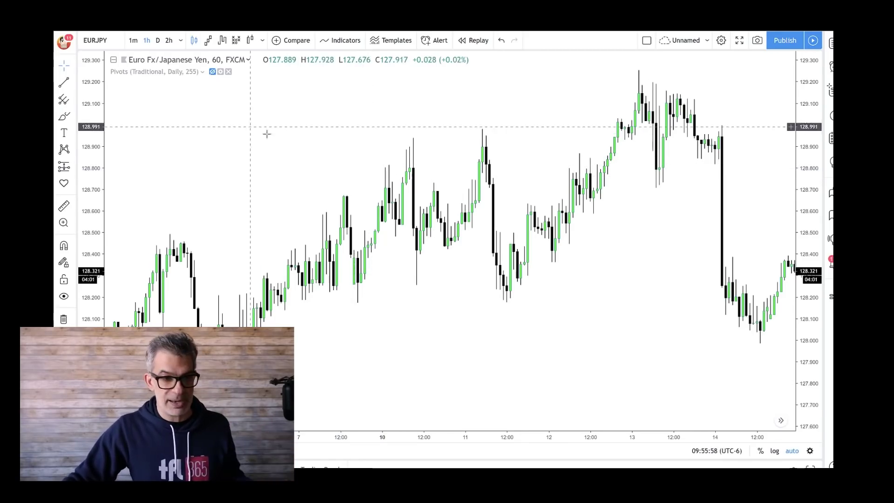
left_click_drag(259, 134, 405, 144)
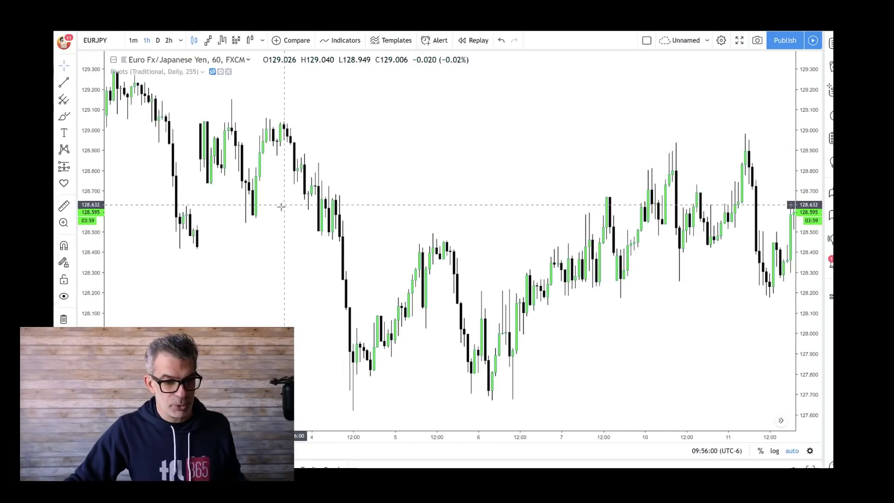
left_click_drag(279, 204, 476, 203)
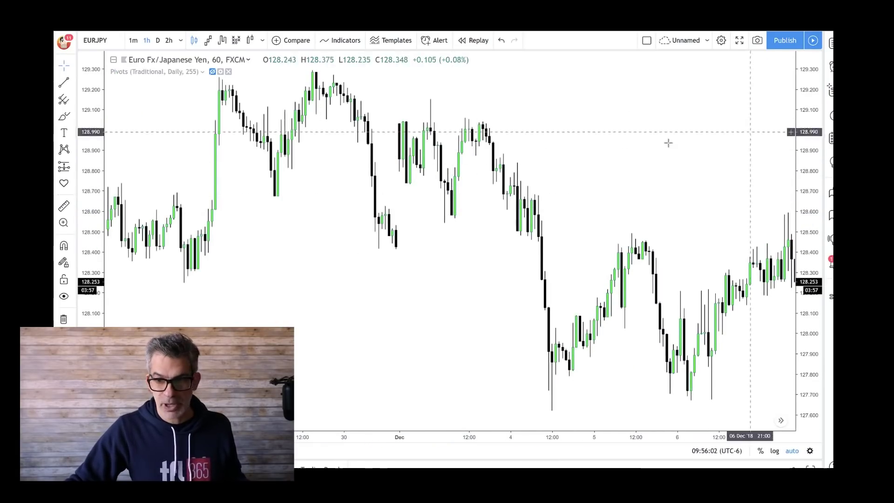
Step: Draw a descending trend line from the 3 December high at about 129.158 to about 128.754 on 5 December
left_click(65, 83)
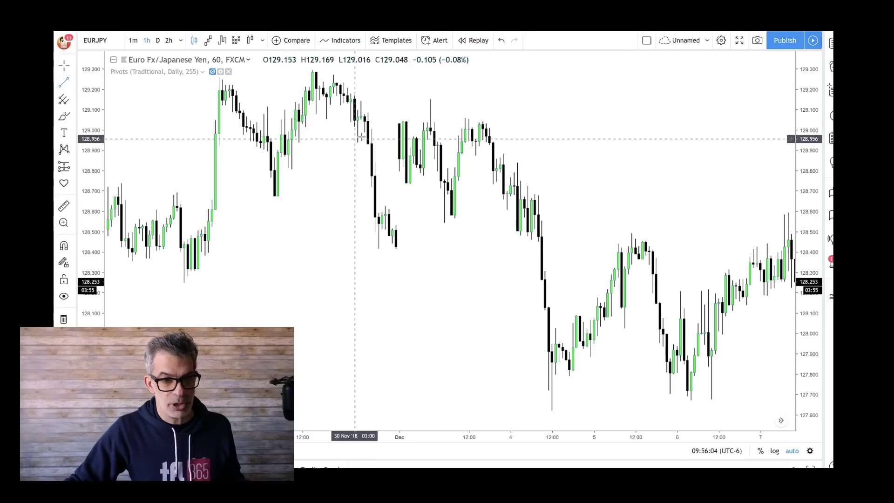
left_click(428, 98)
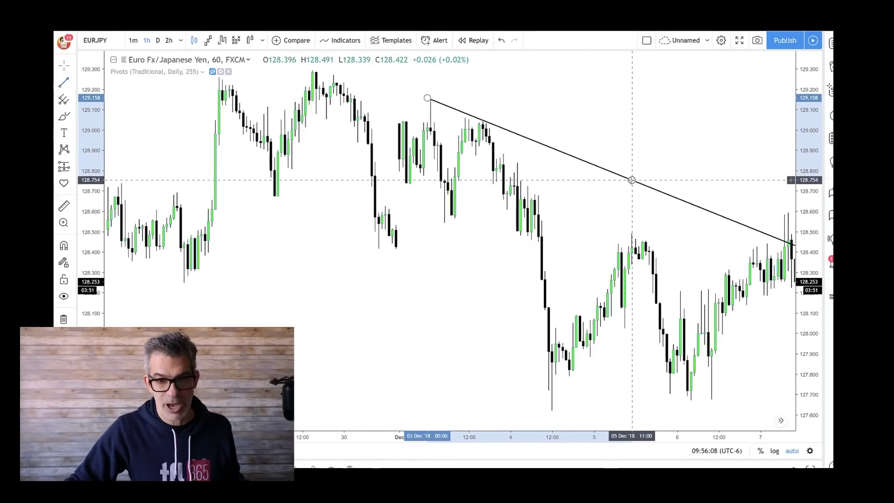
left_click(632, 180)
Step: Brush a temporary red inverted V beneath the descending trend line, reposition it, and delete it
left_click(65, 116)
mouse_move(457, 244)
left_mouse_down()
mouse_move(493, 160)
mouse_move(508, 234)
left_mouse_up()
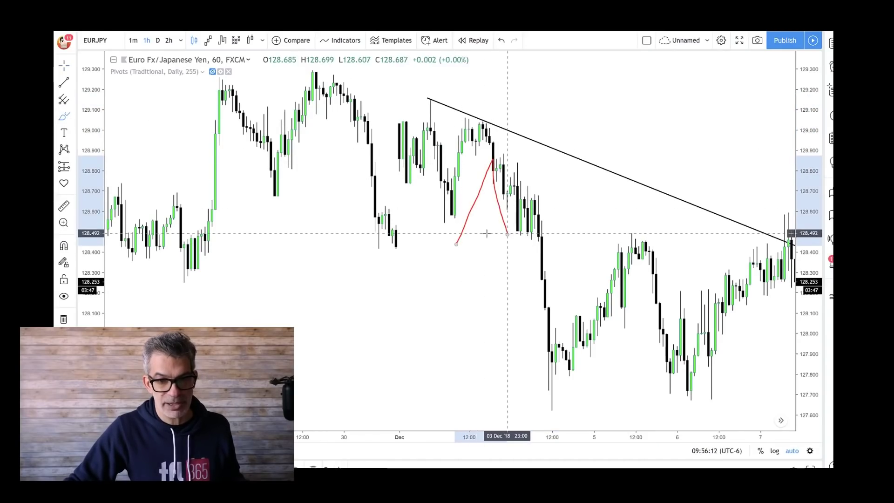
mouse_move(471, 210)
left_mouse_down()
mouse_move(459, 201)
mouse_move(456, 173)
mouse_move(401, 153)
mouse_move(461, 180)
mouse_move(446, 279)
left_mouse_up()
key("Delete")
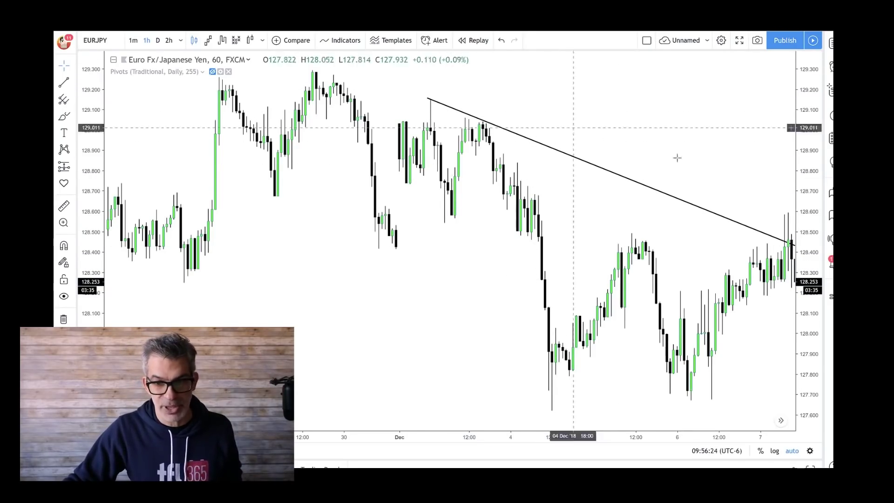
Step: Draw an ascending trend line from the late-November low at about 128.246 to the 4 December low at about 128.513
left_click(68, 82)
left_click(183, 282)
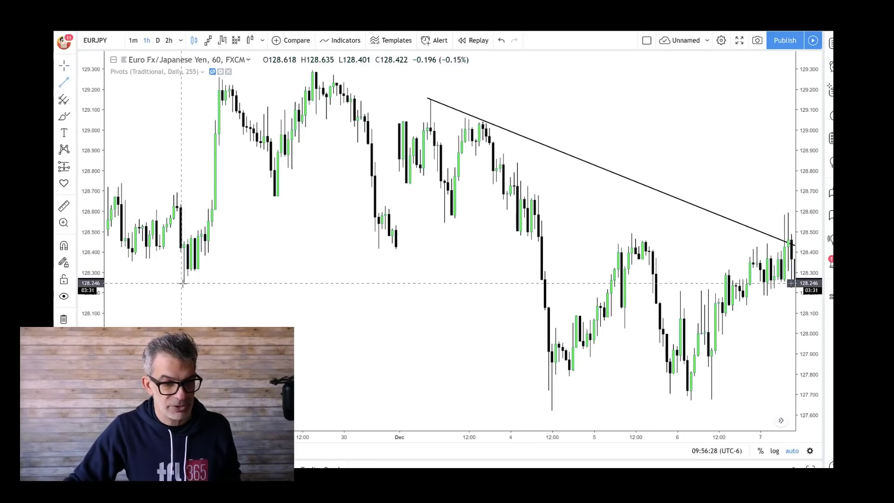
left_click(520, 230)
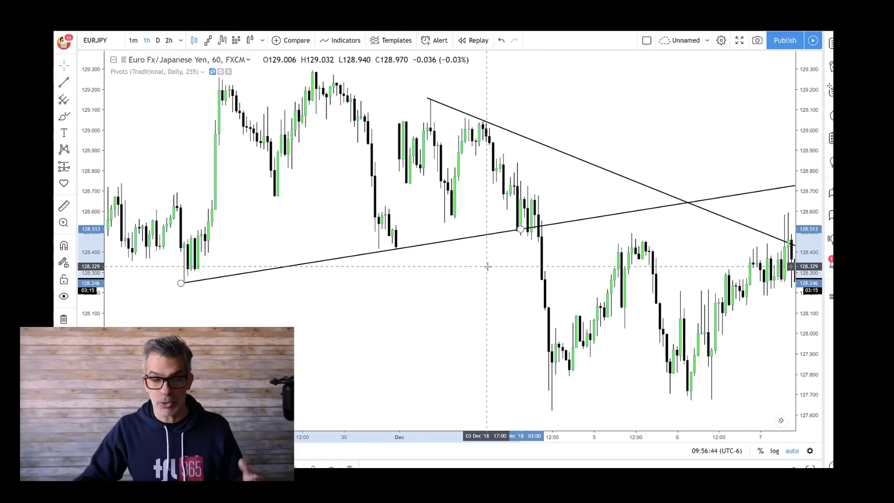
Step: Brush a red V over the sharp 4 December low and a red inverted V over the first late-November peak
left_click(64, 116)
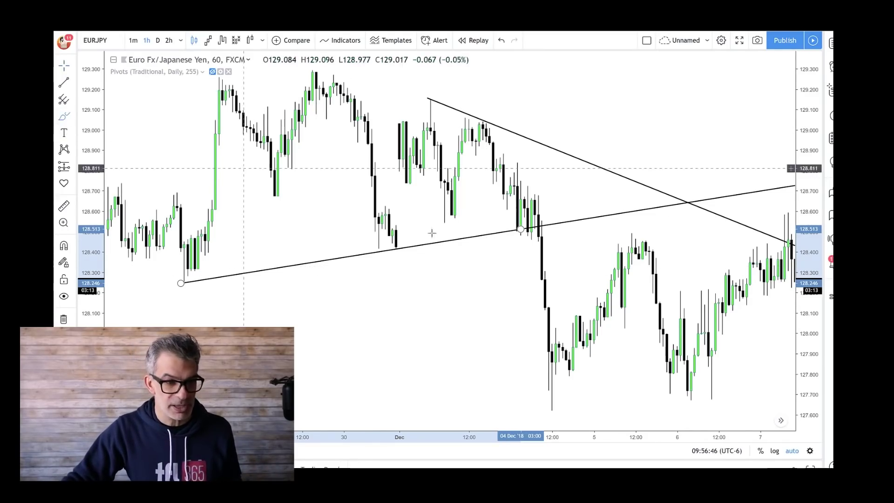
mouse_move(556, 244)
left_mouse_down()
mouse_move(562, 277)
mouse_move(611, 271)
left_mouse_up()
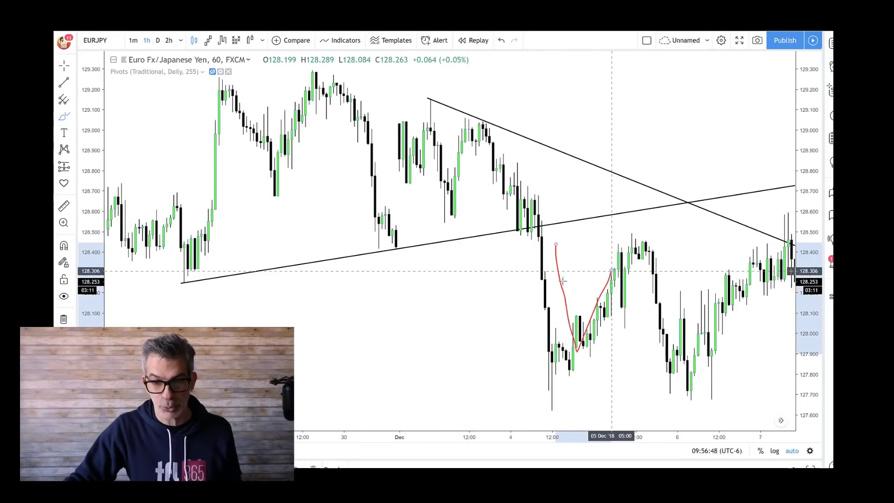
left_click_drag(572, 326, 561, 315)
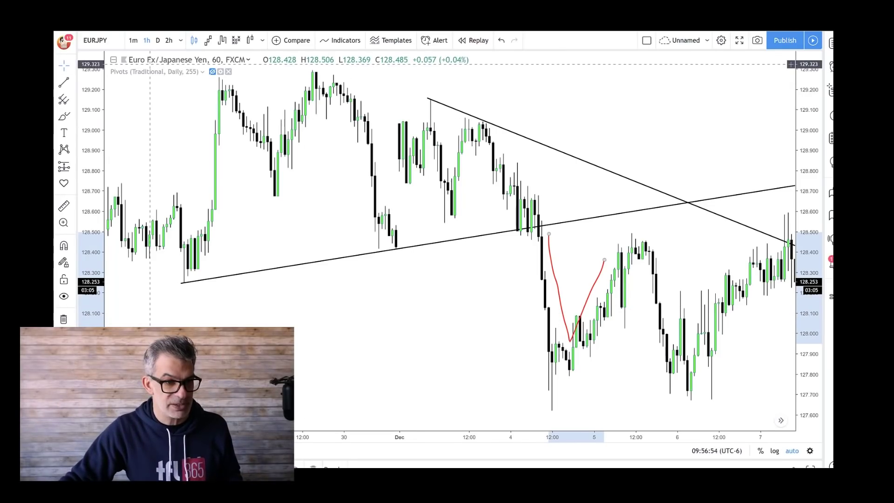
left_click(60, 117)
mouse_move(221, 186)
left_mouse_down()
mouse_move(239, 121)
mouse_move(258, 172)
mouse_move(223, 143)
left_mouse_up()
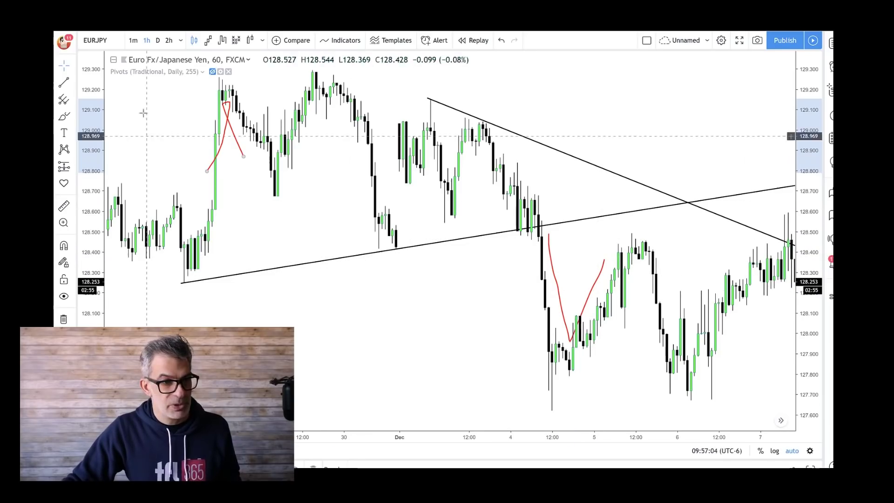
Step: Place horizontal lines at the 4 December low, about 127.625, and at the first late-November peak, about 129.256
left_click(74, 85)
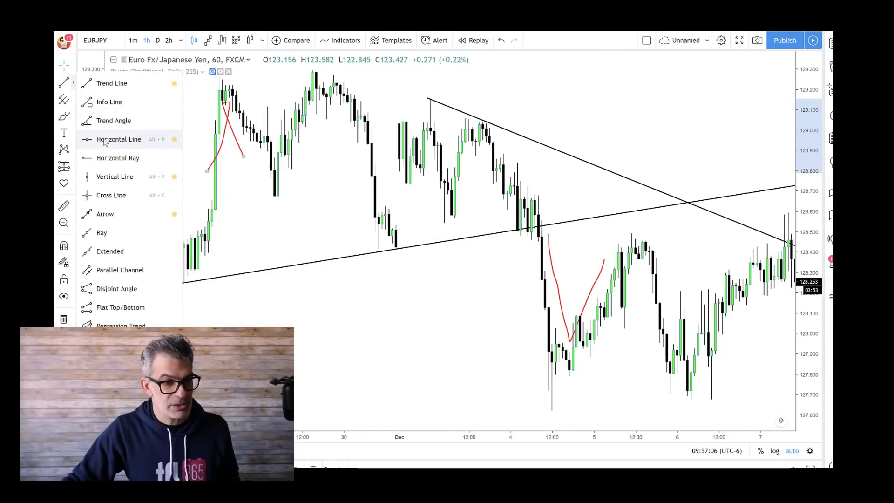
left_click(122, 138)
left_click(553, 409)
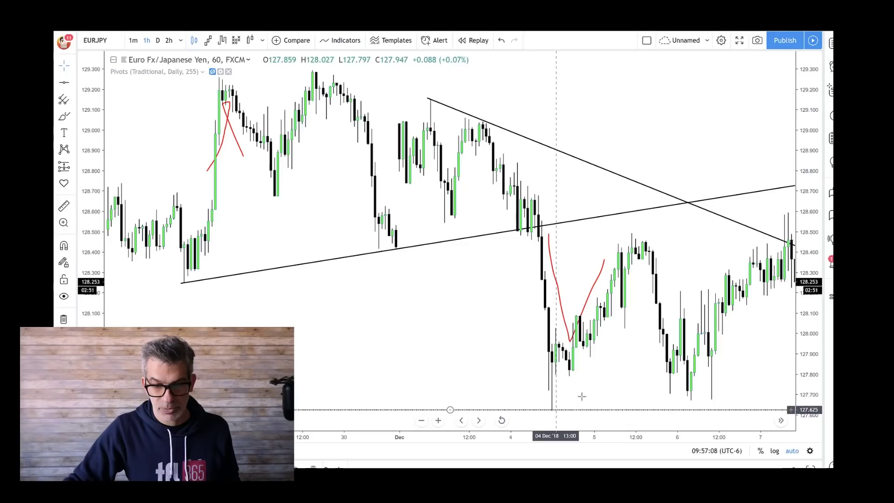
left_click(64, 84)
left_click(280, 85)
Step: Move the red inverted V to the 29 November peak and return it to the first late-November peak
mouse_move(266, 117)
left_mouse_down()
mouse_move(336, 106)
mouse_move(235, 103)
mouse_move(338, 104)
mouse_move(228, 110)
mouse_move(343, 106)
mouse_move(237, 106)
mouse_move(327, 107)
left_mouse_up()
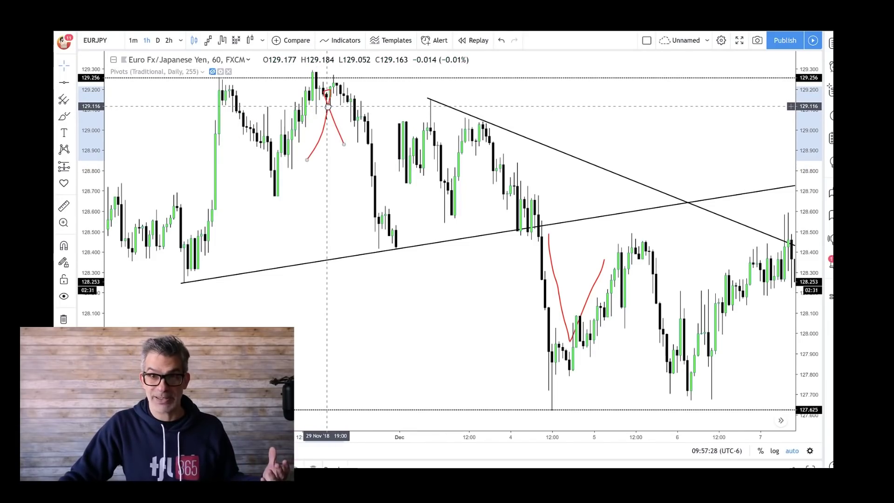
left_click_drag(328, 107, 226, 110)
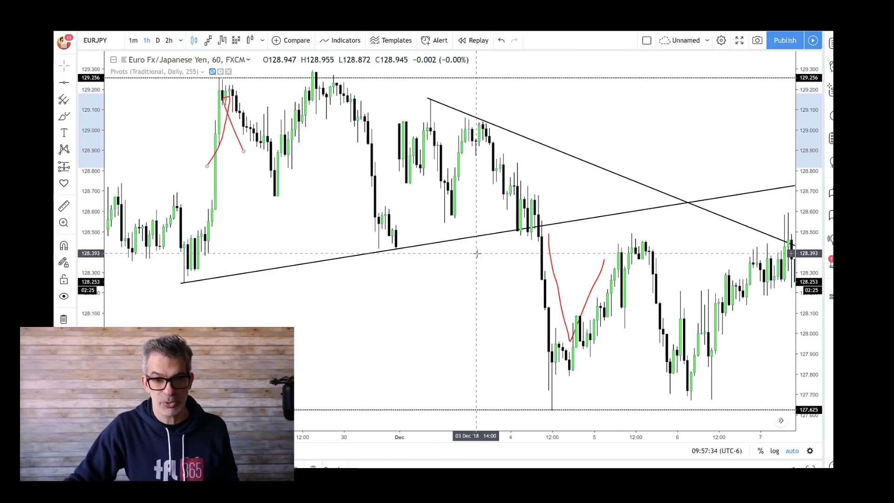
Step: Recolour the descending trend line to a muted green
left_click_drag(483, 271, 376, 265)
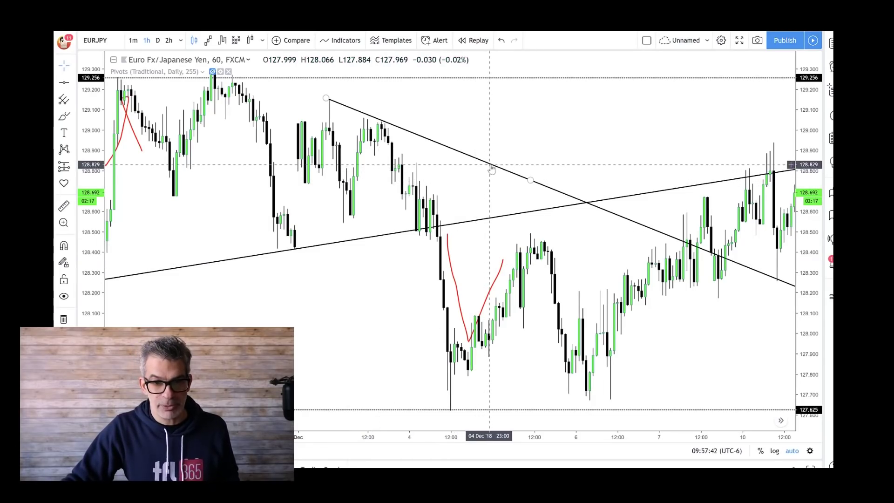
double_click(530, 180)
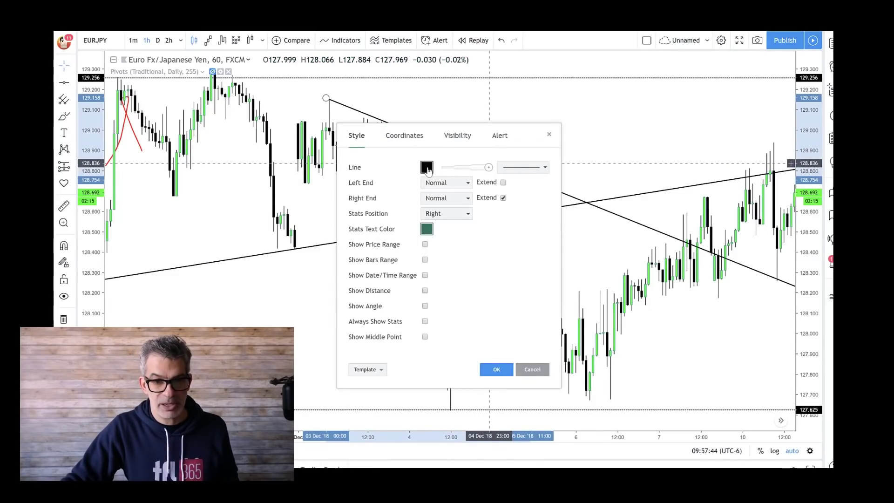
left_click(428, 168)
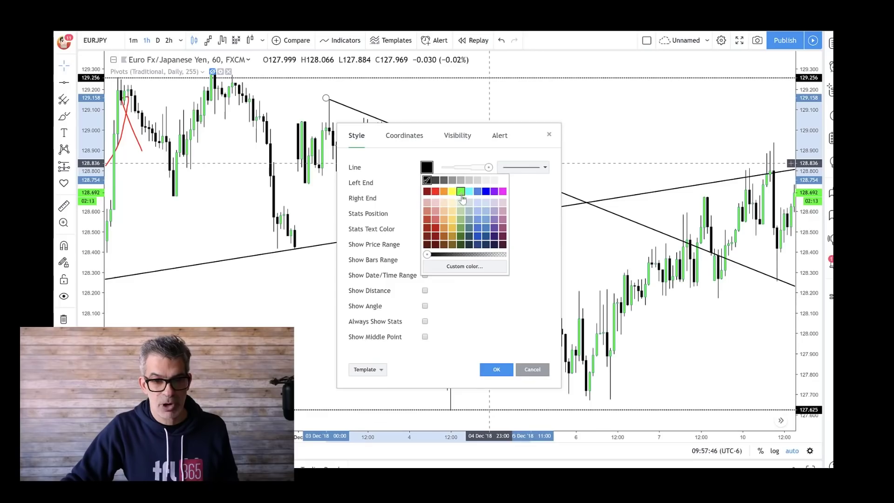
left_click(461, 228)
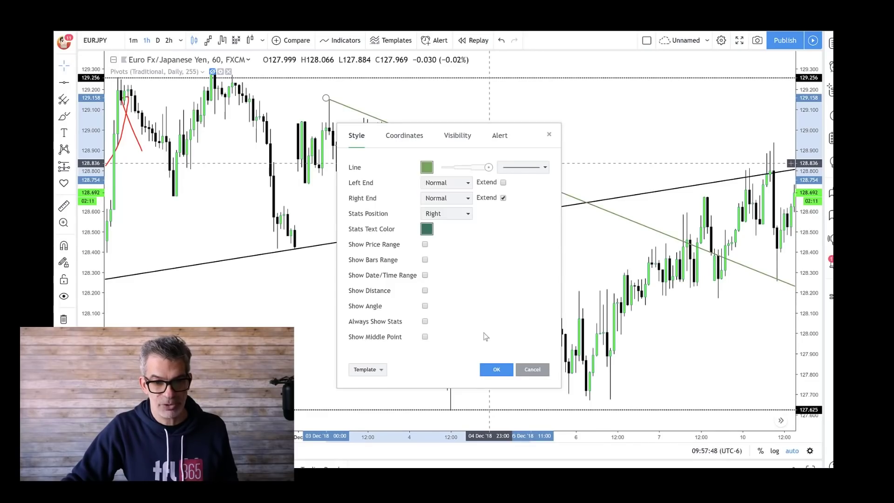
left_click(497, 370)
Step: Set the ascending trend line's stats text color to red
double_click(503, 217)
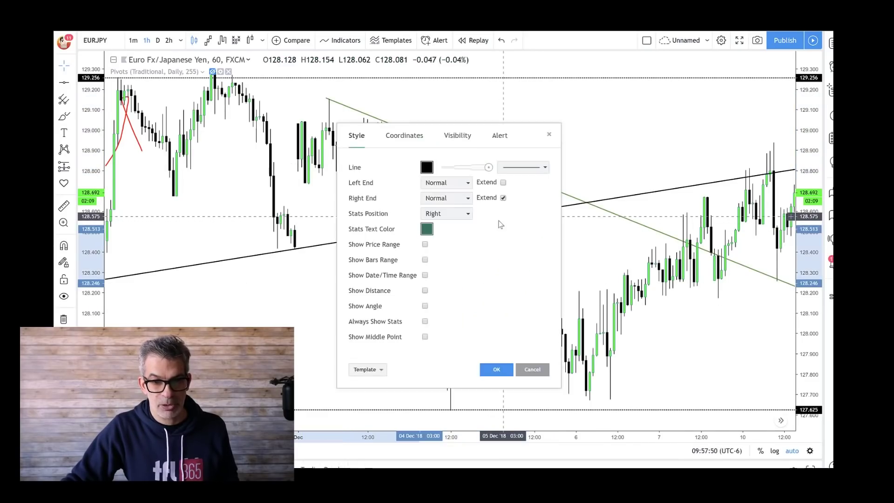
left_click(428, 230)
left_click(436, 254)
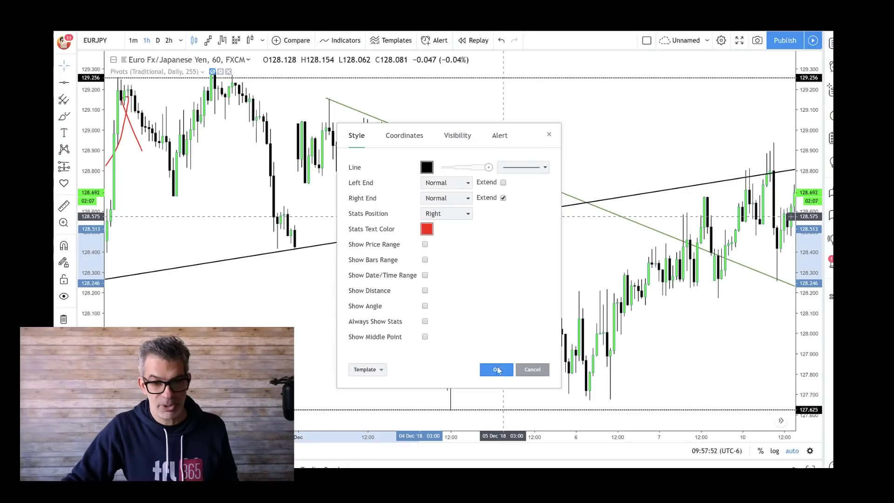
left_click(496, 370)
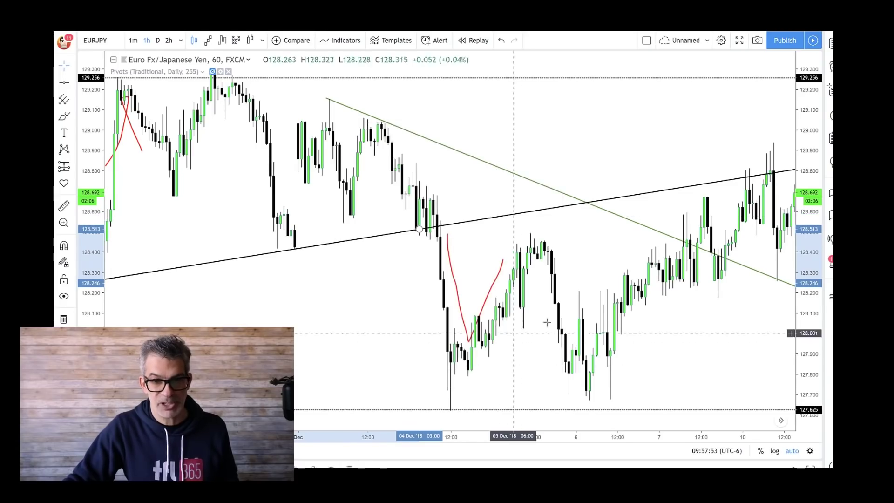
Step: Set the ascending trend line's line color to red
double_click(460, 227)
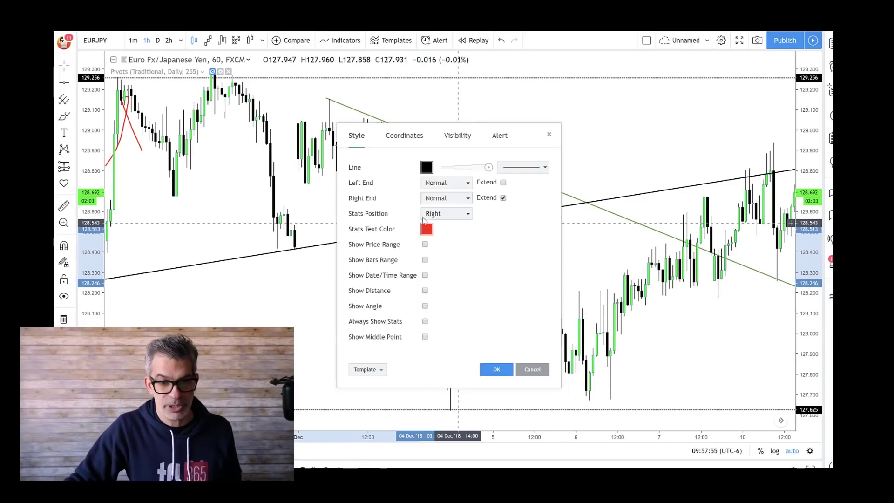
left_click(427, 167)
left_click(435, 191)
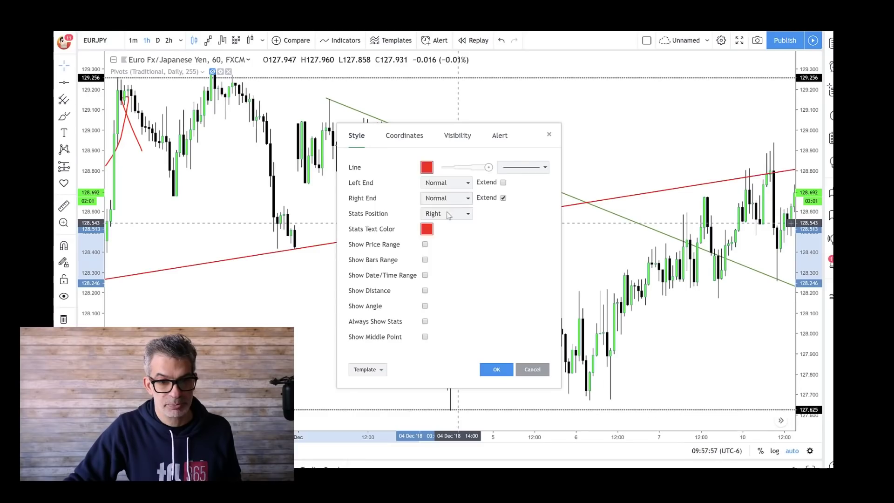
left_click(496, 369)
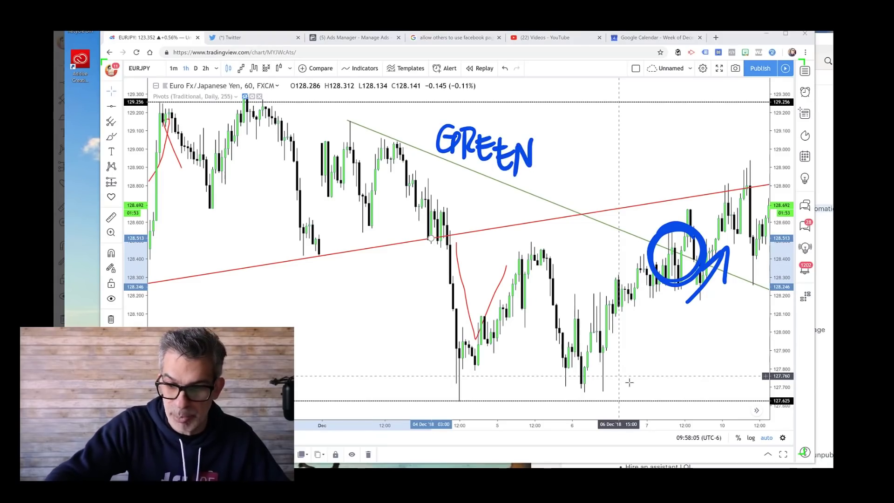
Step: Handwrite "BUY" in blue below the circled green-line breakout and ink an arrow along the rising red trend line
mouse_move(663, 306)
left_mouse_down()
mouse_move(661, 344)
mouse_move(688, 357)
left_mouse_up()
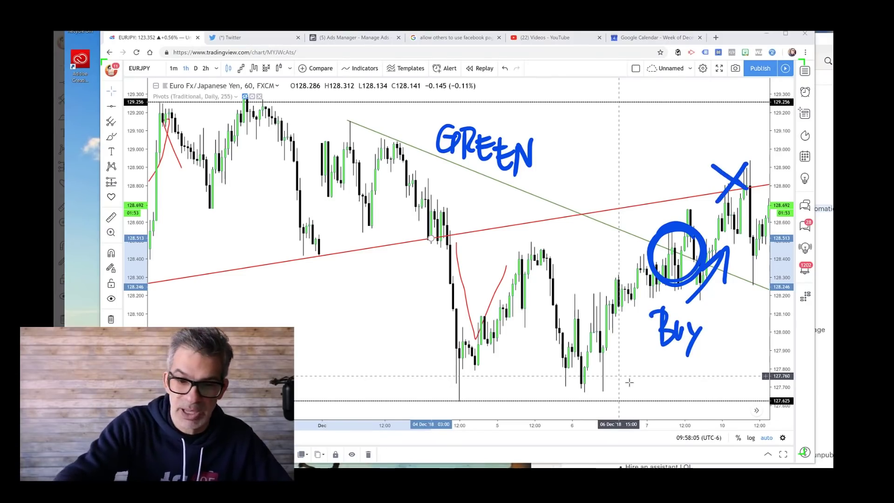
left_click_drag(187, 267, 277, 250)
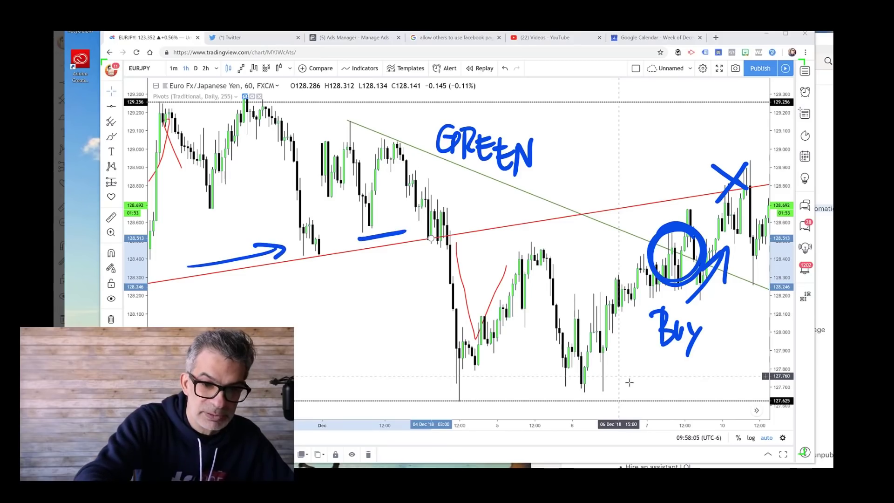
left_click_drag(668, 188, 702, 179)
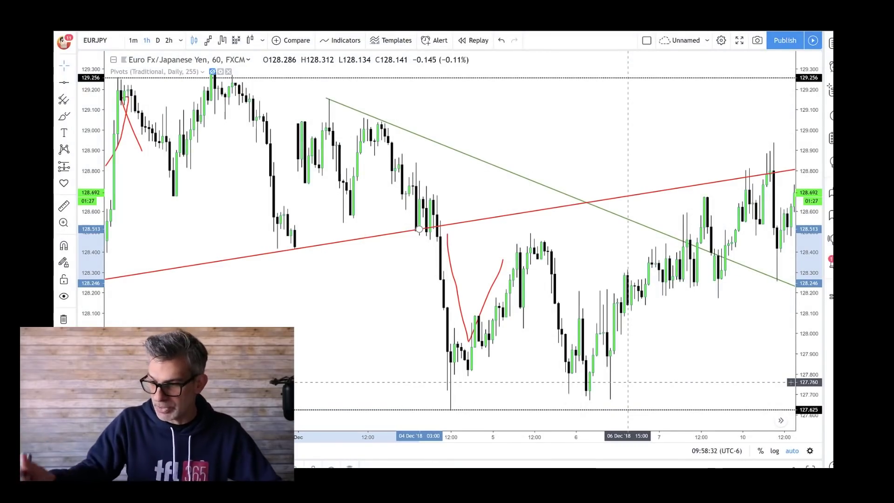
Step: Circle the 4 December break of the red trend line in blue, with a downward arrow and a handwritten "sell" above
key("F11")
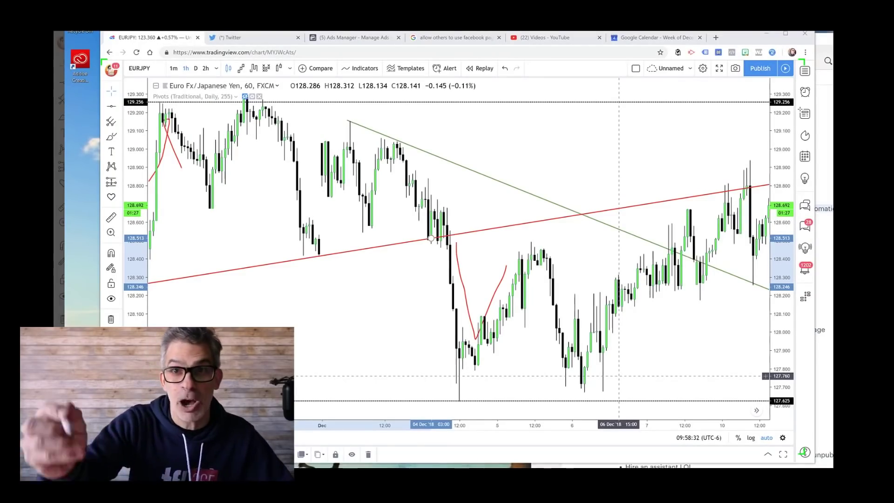
mouse_move(437, 218)
left_mouse_down()
mouse_move(413, 226)
mouse_move(442, 205)
mouse_move(473, 236)
left_mouse_up()
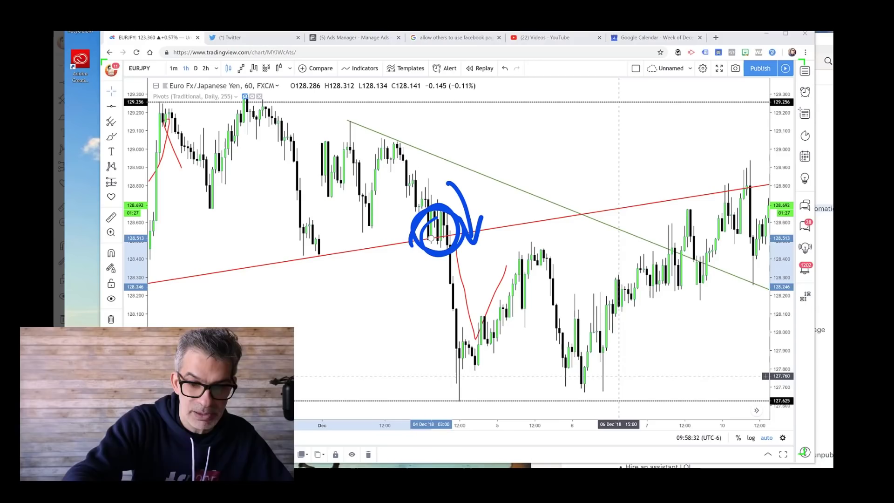
left_click_drag(462, 164, 482, 163)
left_click_drag(490, 134, 492, 164)
left_click_drag(502, 136, 503, 154)
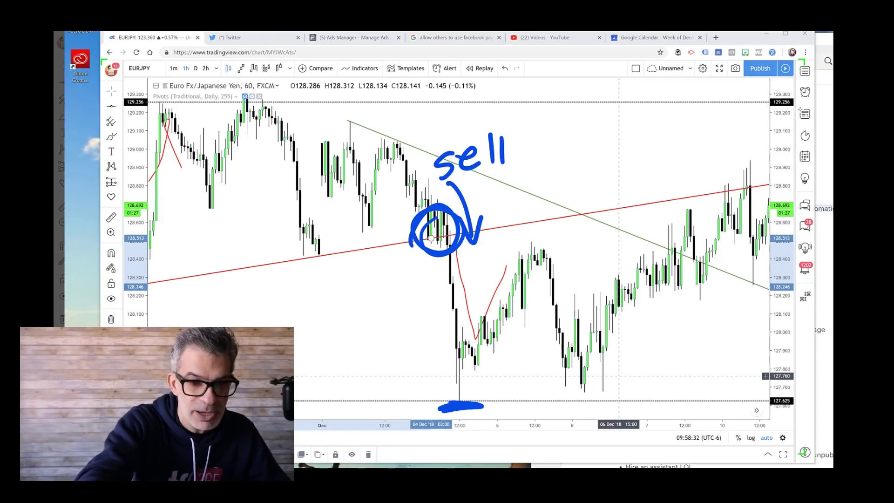
Step: Mark in blue the height from the green trend line's starting peak to the red trend line, and project it downward from the circled break
left_click_drag(343, 123, 347, 242)
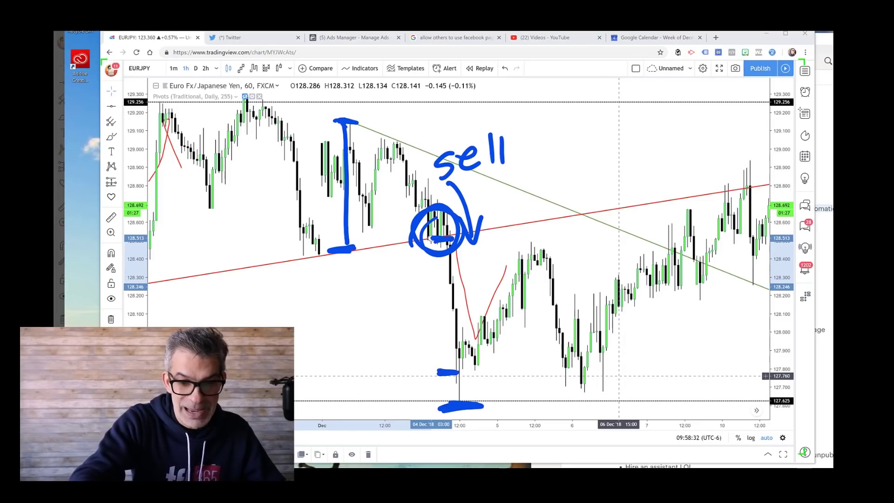
left_click_drag(442, 242, 447, 370)
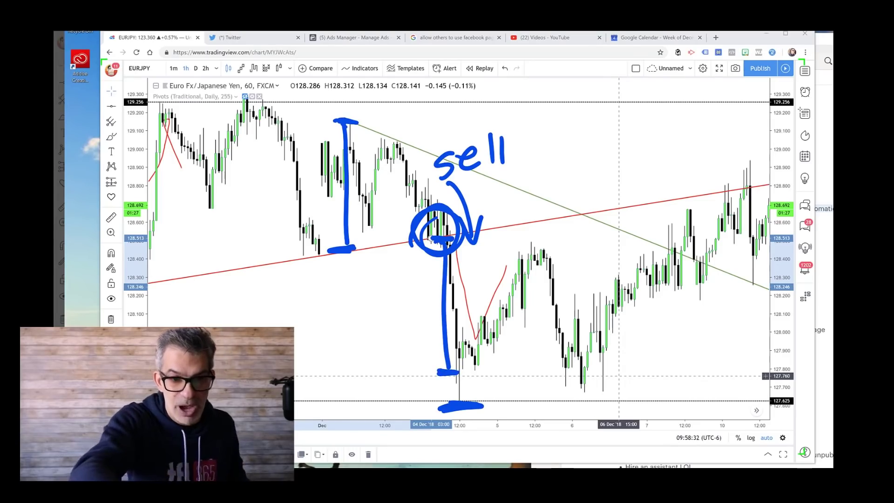
left_click_drag(363, 198, 404, 247)
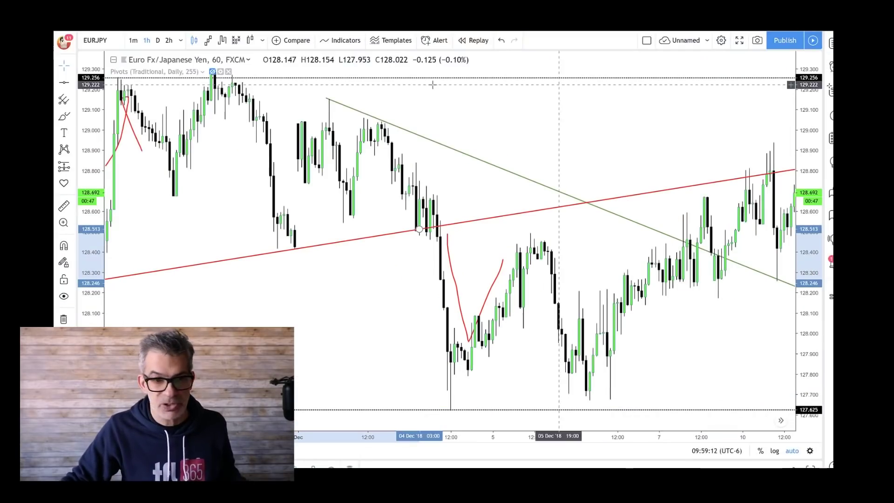
Step: Brush a vertical red stroke from the green line's starting peak to the red trend line, and move it below the 4 December break
left_click(63, 117)
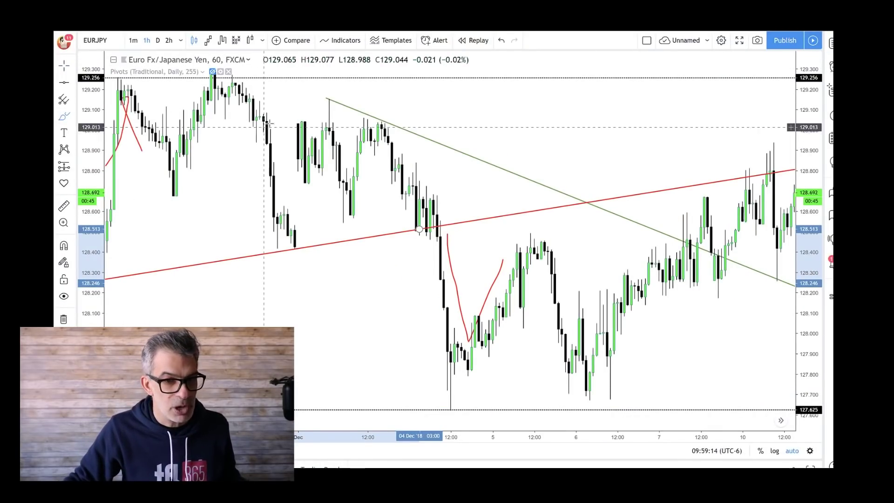
left_click_drag(326, 106, 316, 241)
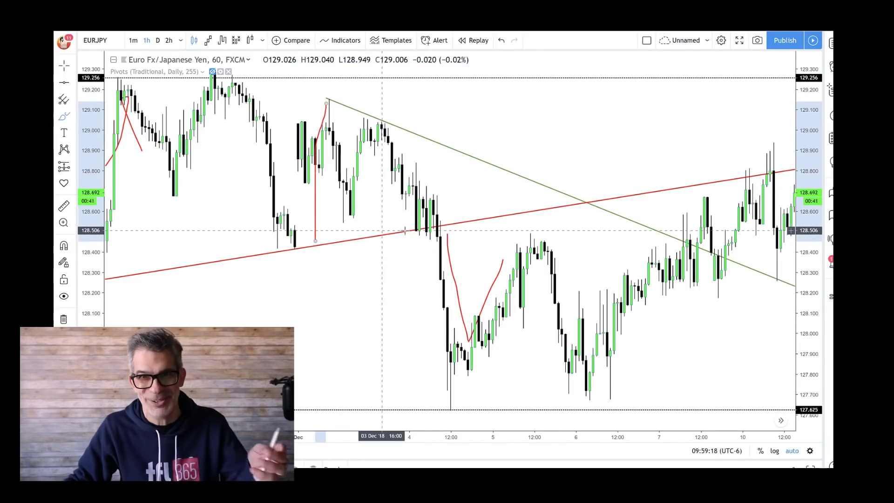
mouse_move(316, 213)
left_mouse_down()
mouse_move(324, 210)
mouse_move(435, 345)
mouse_move(434, 334)
left_mouse_up()
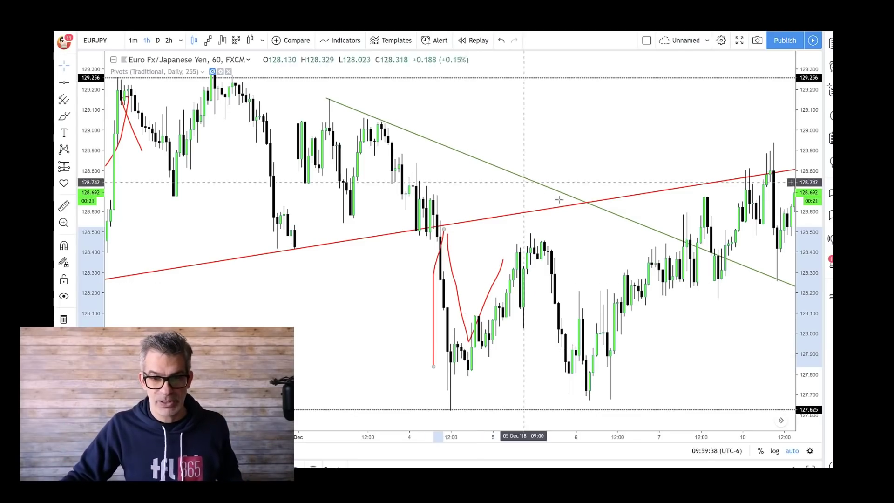
Step: Reset the EURJPY chart view and remove all drawing tools from it
right_click(581, 225)
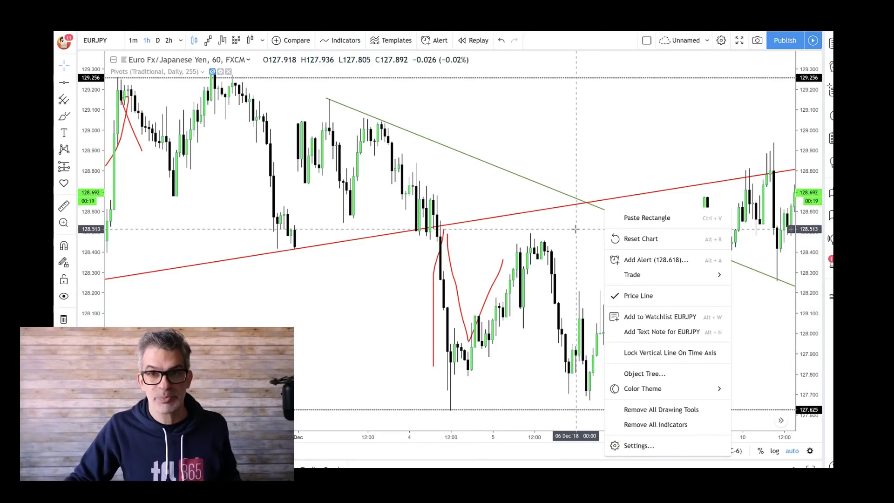
left_click(636, 236)
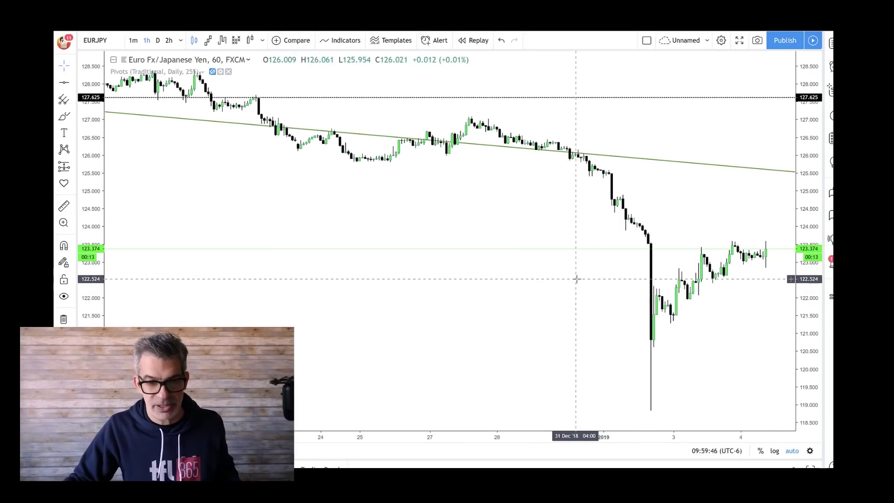
right_click(383, 218)
left_click(419, 419)
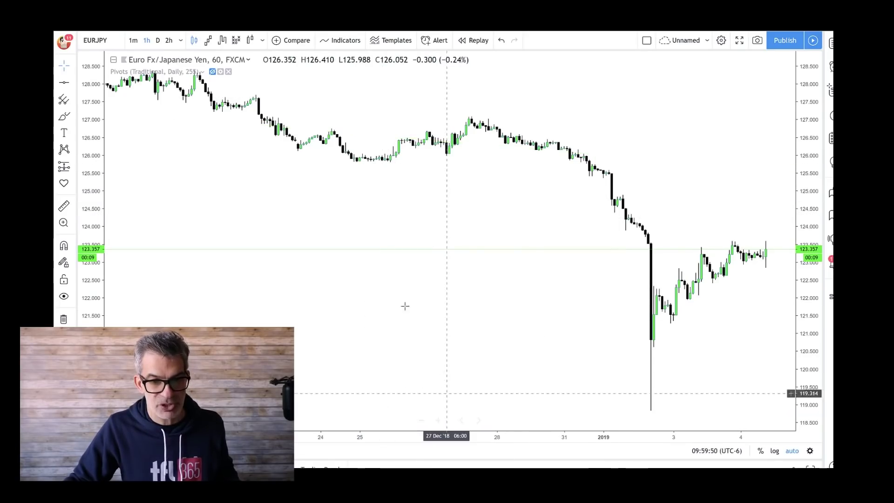
Step: Draw a descending trend line from the 27 December high at about 127.14 to 2 January at about 125.62
left_click(73, 82)
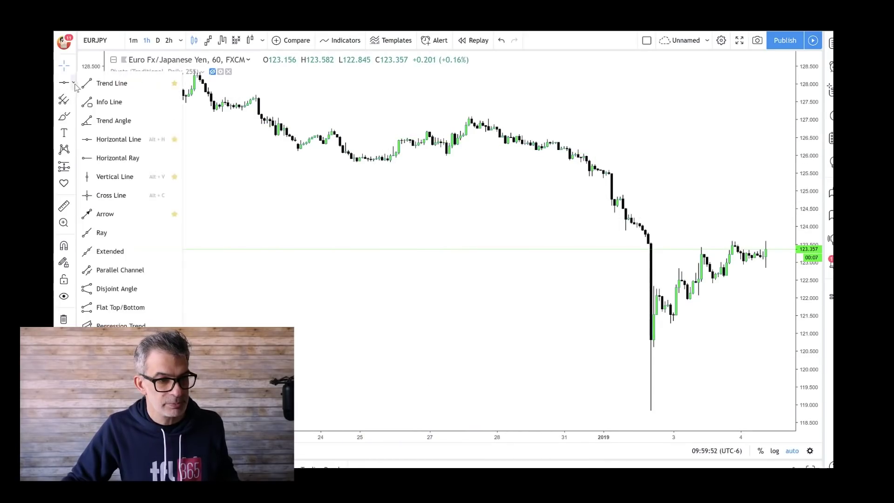
left_click(112, 83)
left_click(469, 115)
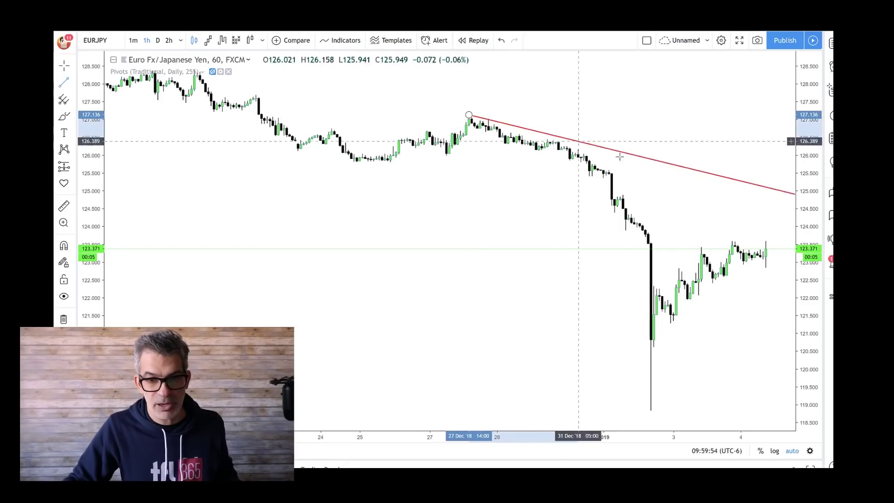
left_click(646, 169)
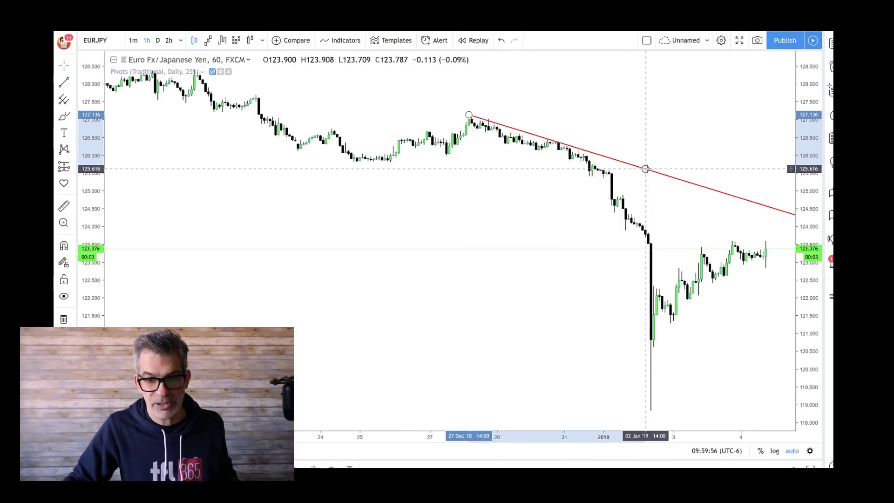
Step: Set the descending trend line's line color to dark green
double_click(646, 169)
left_click(426, 168)
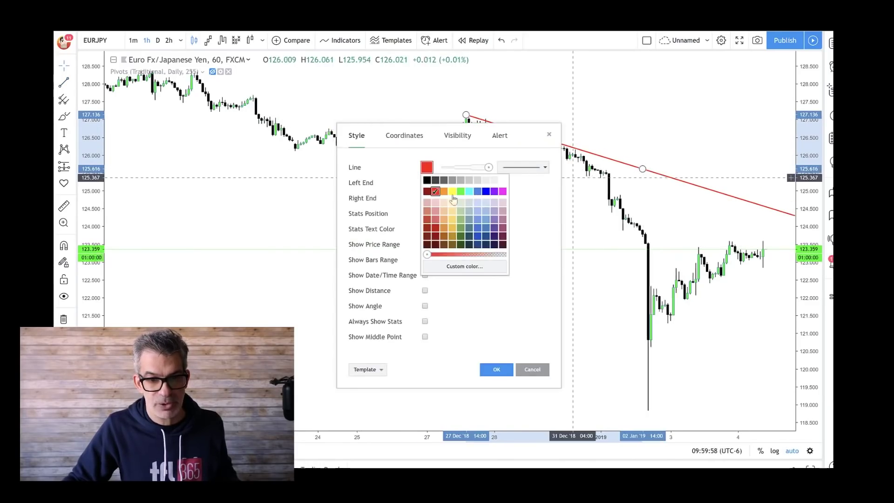
left_click(461, 228)
left_click(492, 370)
Step: Draw an ascending trend line from the 26 December low along the rising lows of 27 December
left_click_drag(492, 370, 658, 296)
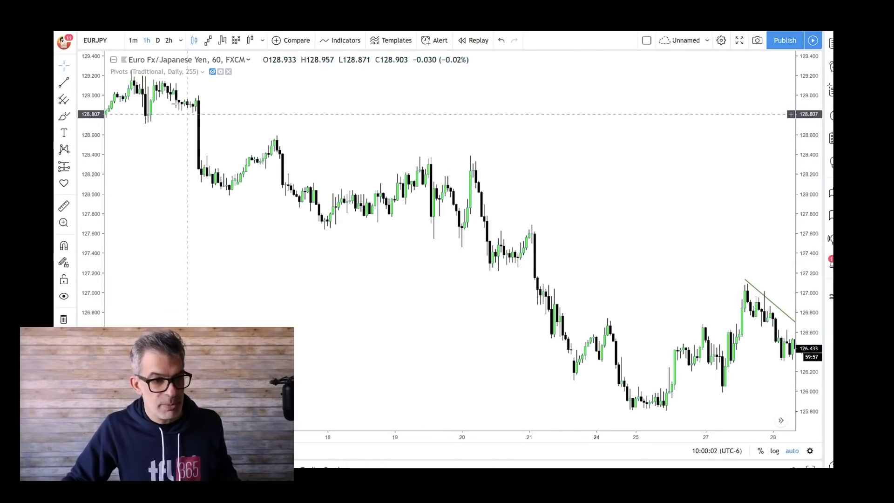
left_click(64, 83)
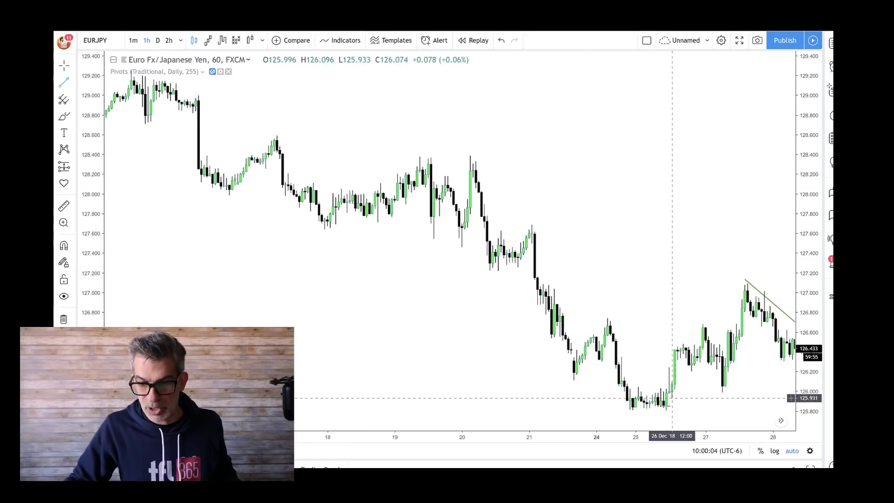
left_click(669, 411)
left_click(745, 385)
Step: Place a horizontal line at the January spike low, at about 118.84
left_click_drag(605, 287, 457, 242)
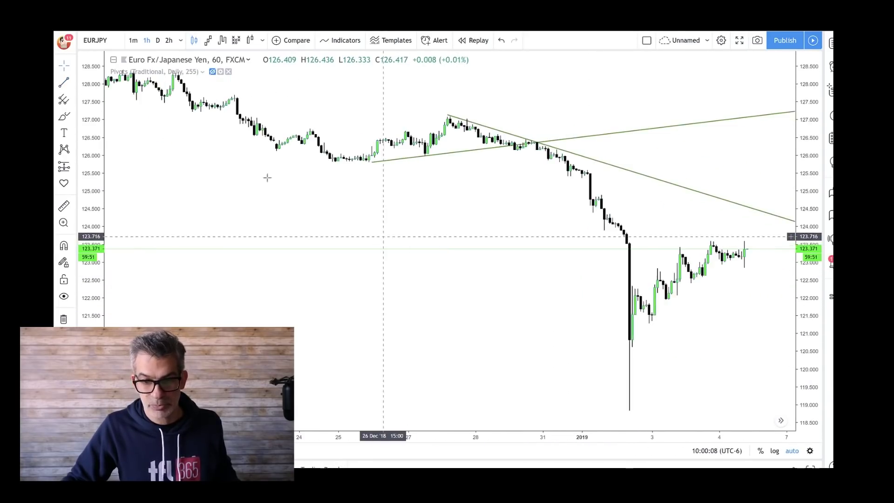
left_click(73, 85)
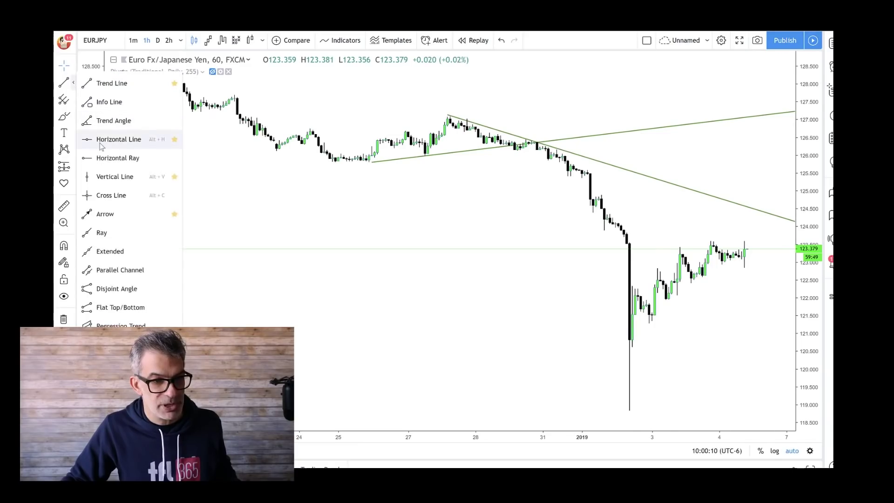
left_click(110, 137)
left_click(586, 410)
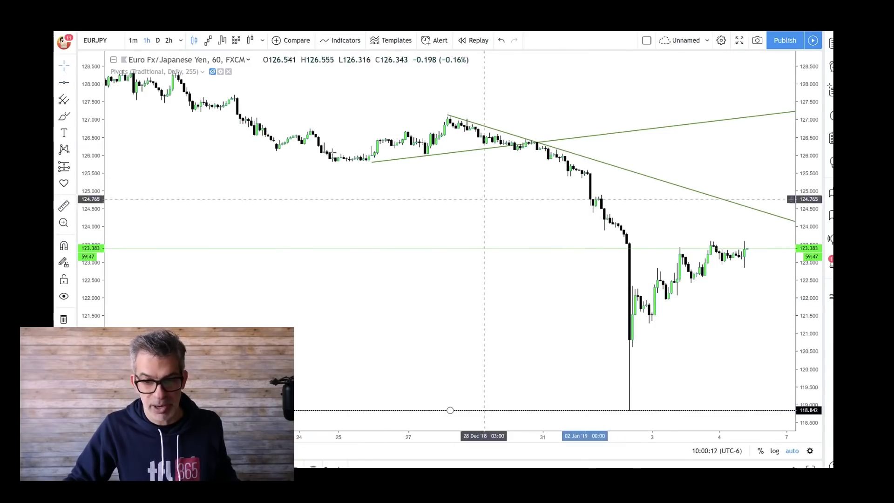
Step: Sketch a red V-shaped brush stroke above the 2–3 January candles and delete it
left_click(73, 85)
left_click(100, 82)
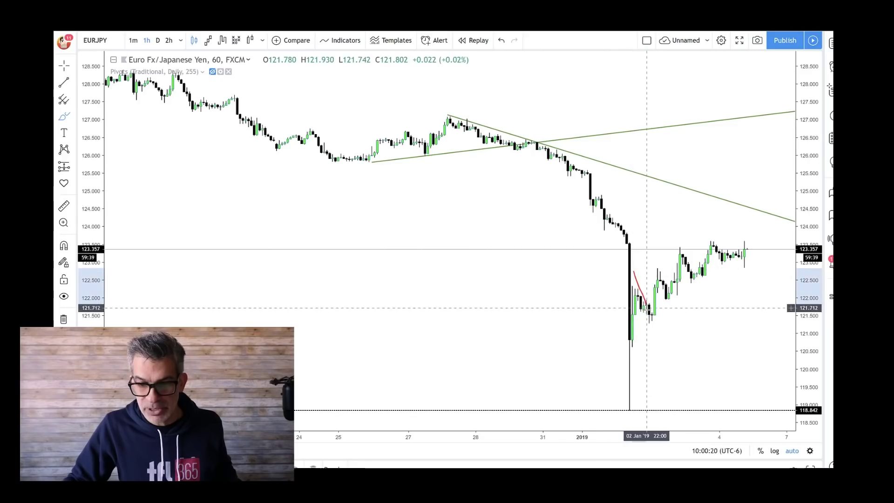
mouse_move(633, 270)
left_mouse_down()
mouse_move(732, 228)
mouse_move(650, 289)
left_mouse_up()
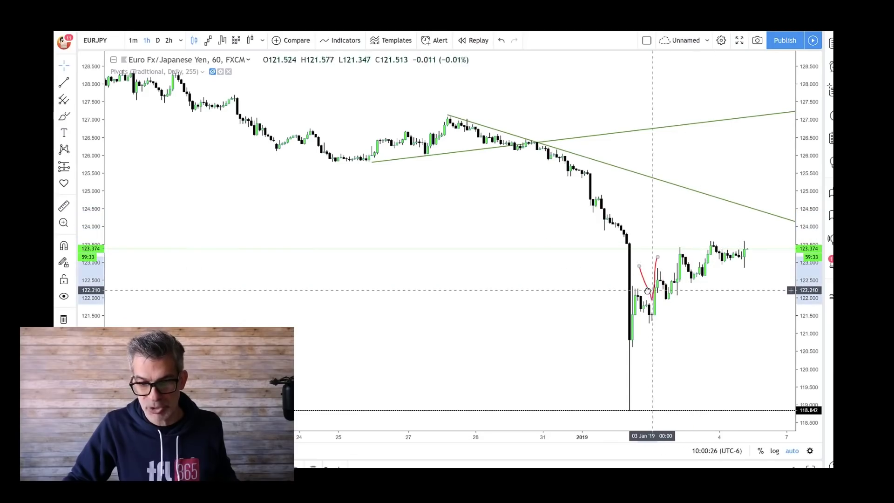
key("Delete")
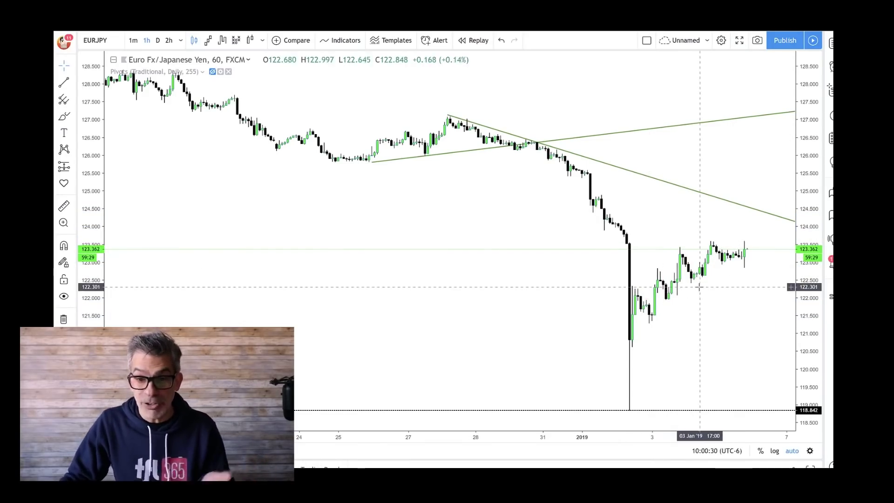
Step: Circle in red the area where price would meet the descending trend line, and draw an arrow upward from it
left_click_drag(434, 244, 379, 243)
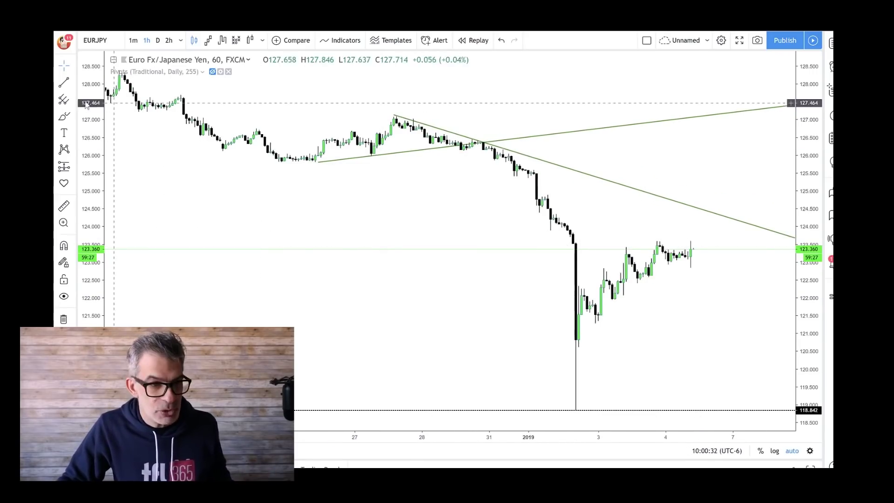
mouse_move(709, 199)
left_mouse_down()
mouse_move(680, 209)
mouse_move(696, 236)
mouse_move(740, 180)
mouse_move(742, 200)
left_mouse_up()
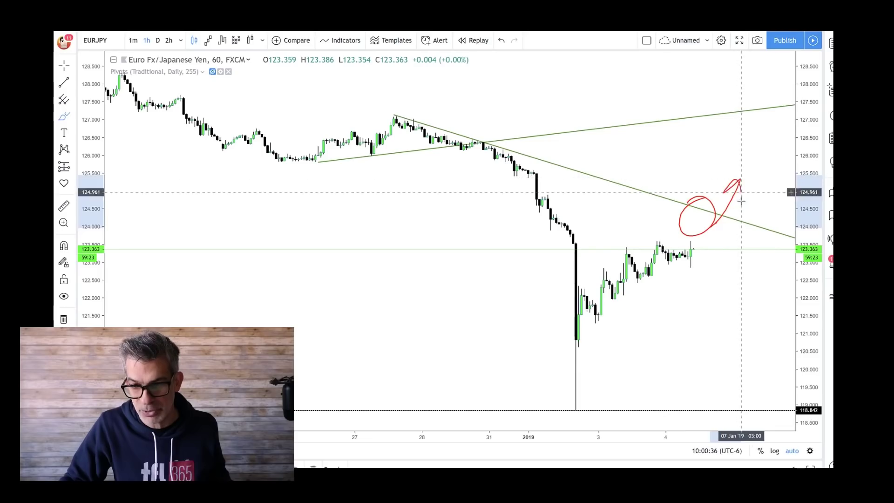
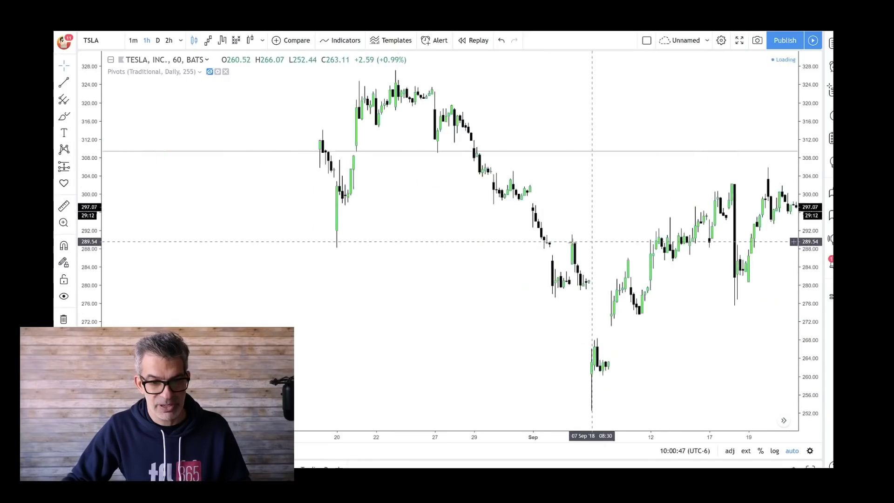
Step: On the hourly TSLA chart, place horizontal lines at the 8 August high of about 386.92 and the 20 August low of about 287.41
left_click_drag(240, 206, 343, 206)
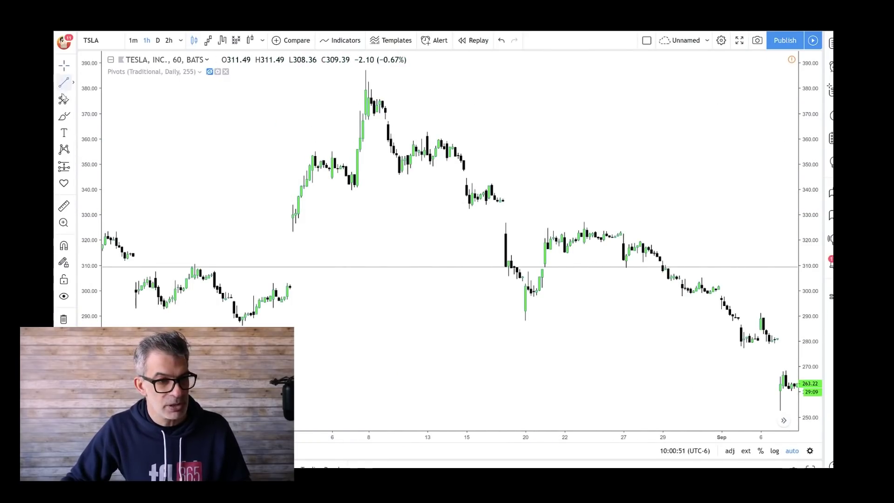
left_click(73, 86)
left_click(110, 139)
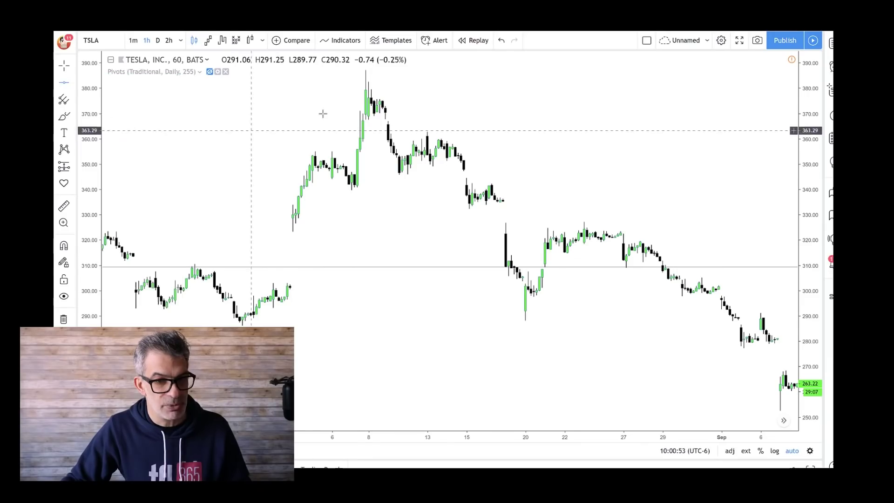
left_click(369, 71)
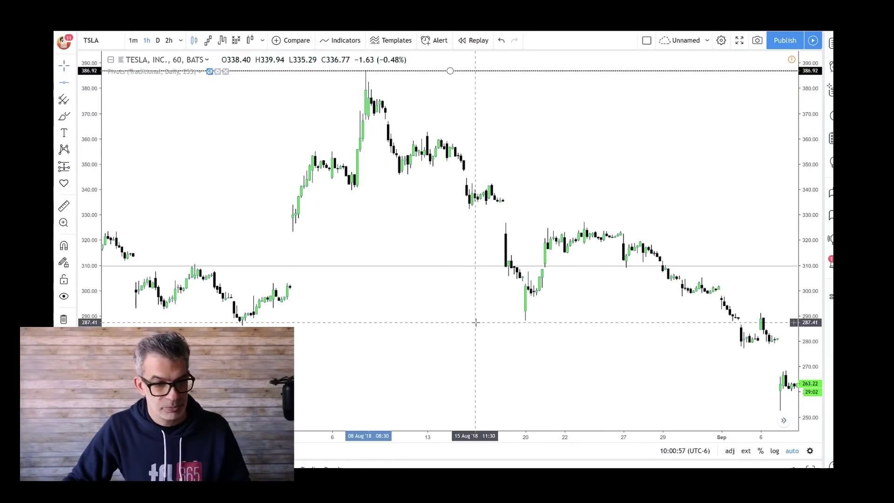
left_click(450, 322)
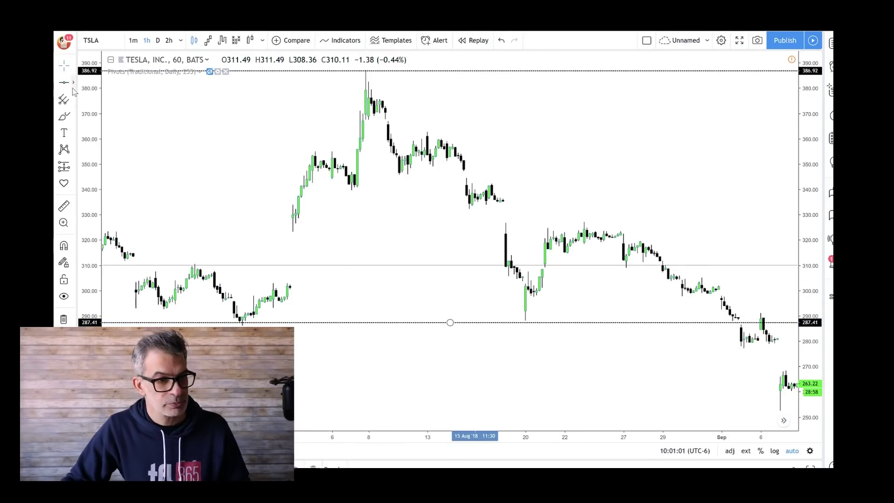
Step: Draw a descending TSLA trend line from the 13 August high at about 363 along the late August highs
left_click(73, 83)
left_click(93, 82)
left_click(422, 130)
left_click(676, 255)
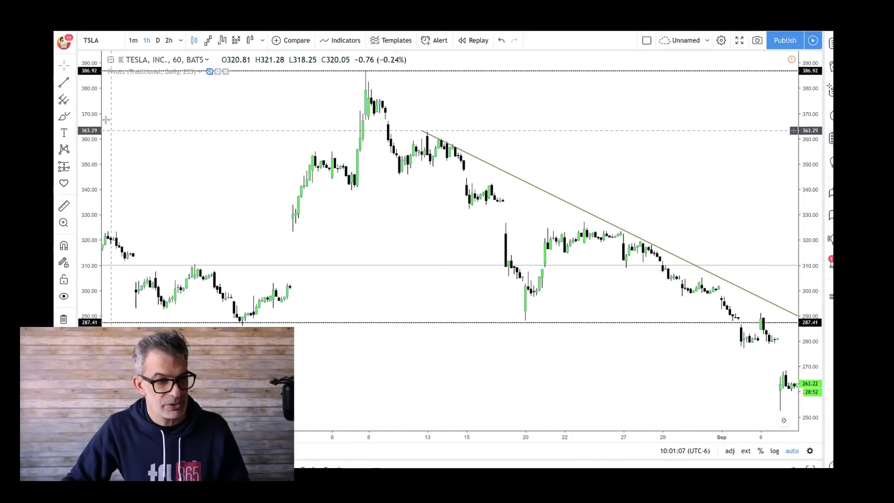
left_click(73, 83)
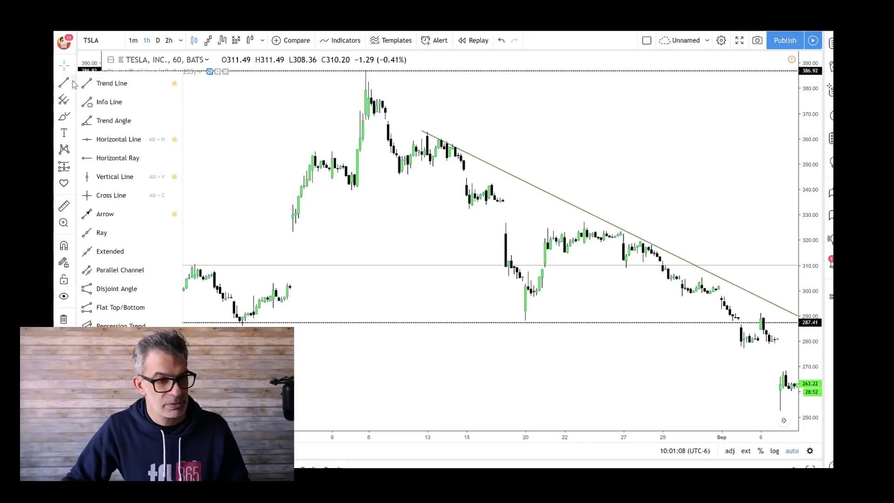
right_click(355, 216)
left_click(396, 226)
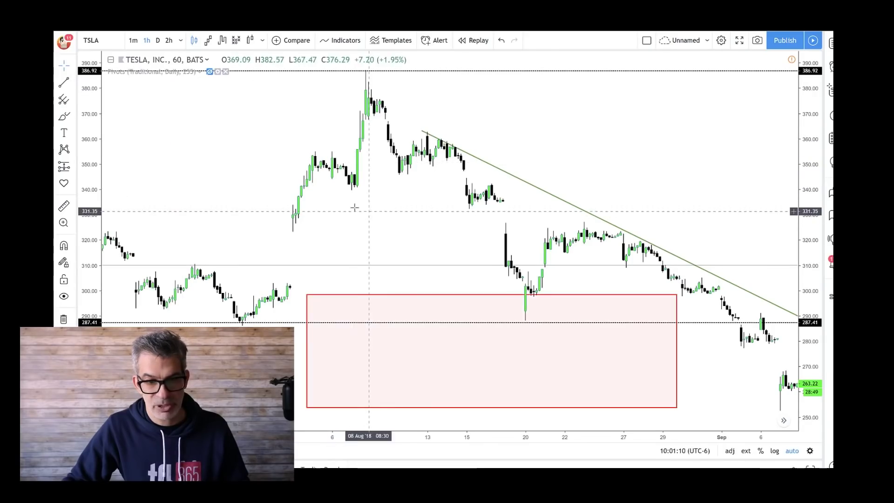
left_click(465, 299)
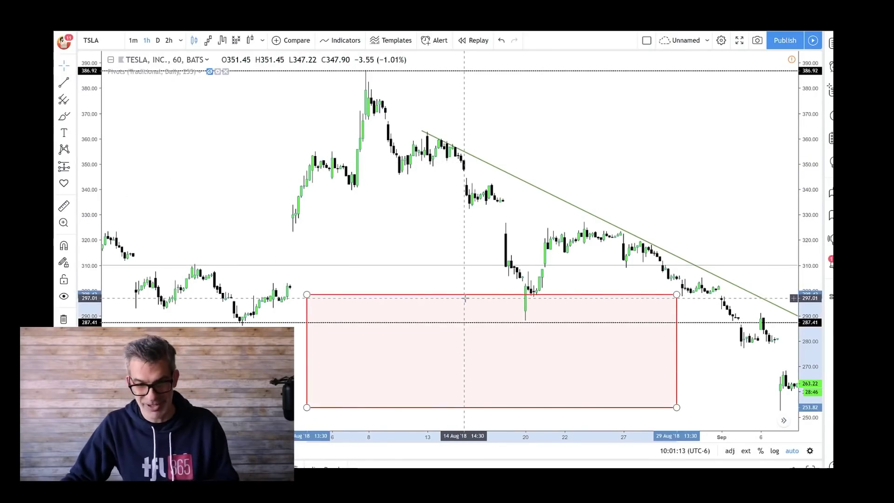
key("Delete")
Step: Circle in red the 10–12 September break of the descending trend line, and draw an upward arrow beside it
left_click_drag(407, 264, 291, 264)
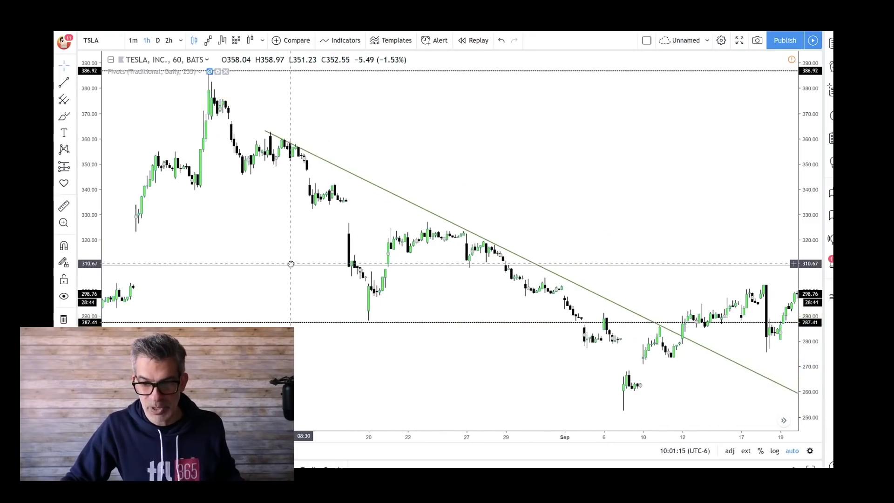
mouse_move(662, 320)
left_mouse_down()
mouse_move(649, 333)
mouse_move(689, 345)
mouse_move(703, 336)
mouse_move(659, 342)
mouse_move(700, 319)
mouse_move(745, 267)
mouse_move(744, 294)
left_mouse_up()
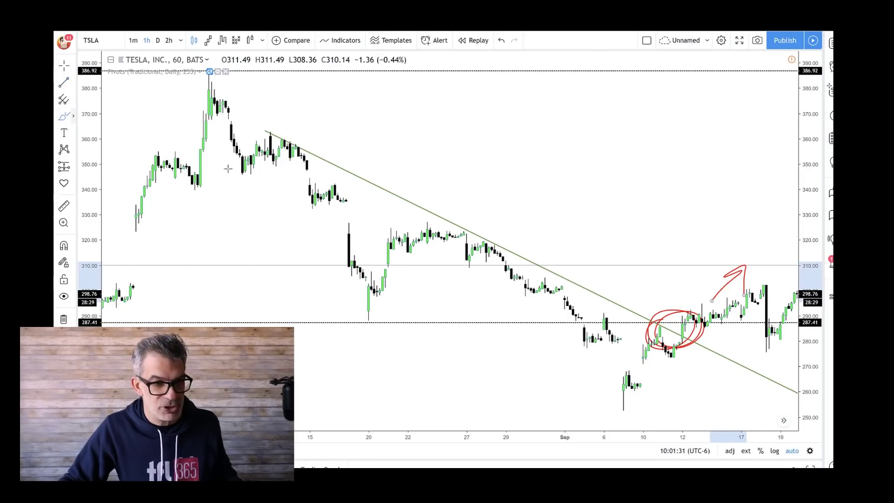
Step: Draw a vertical red line from the 7 September low to the 287.41 level, and move it up onto the 12 September breakout
left_click_drag(627, 327, 625, 357)
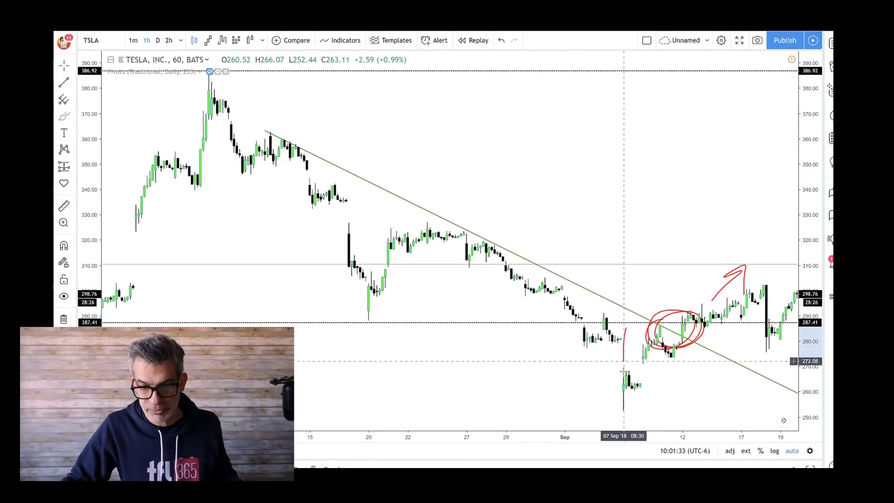
left_click_drag(627, 358, 625, 356)
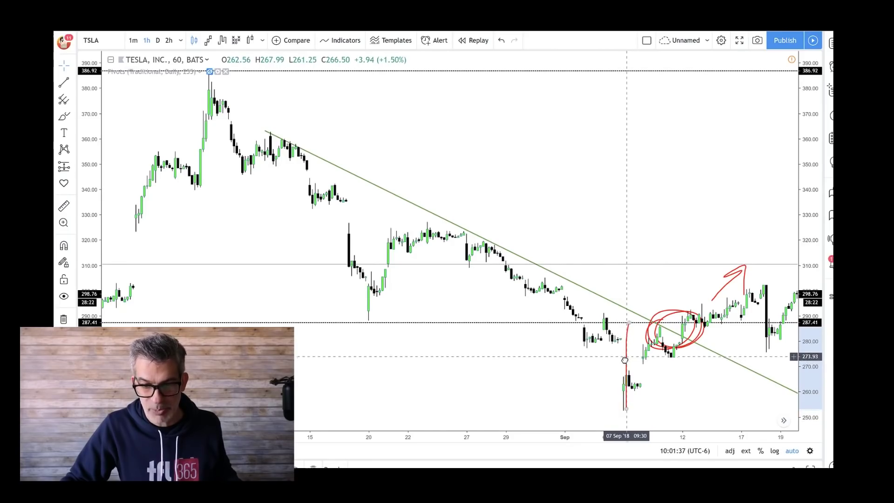
left_click_drag(627, 353, 688, 285)
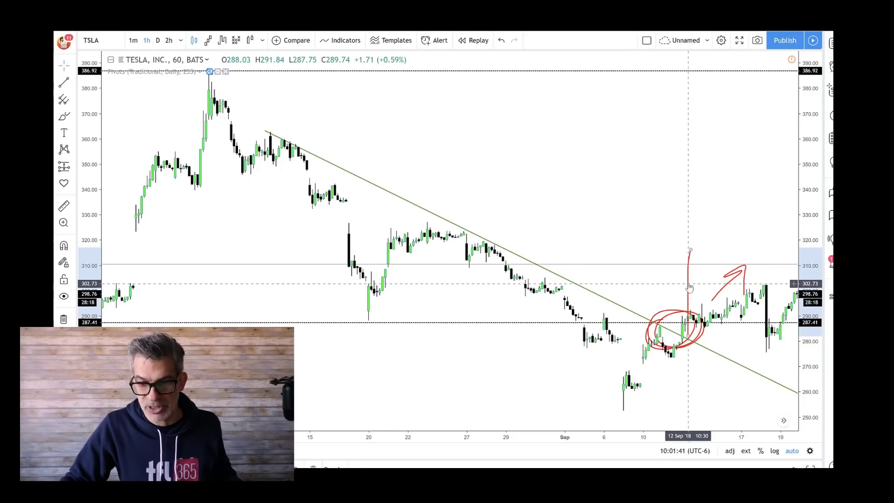
Step: Place a horizontal target line at about 313.90, near the upper end of the projected vertical red line
left_click_drag(708, 240, 546, 239)
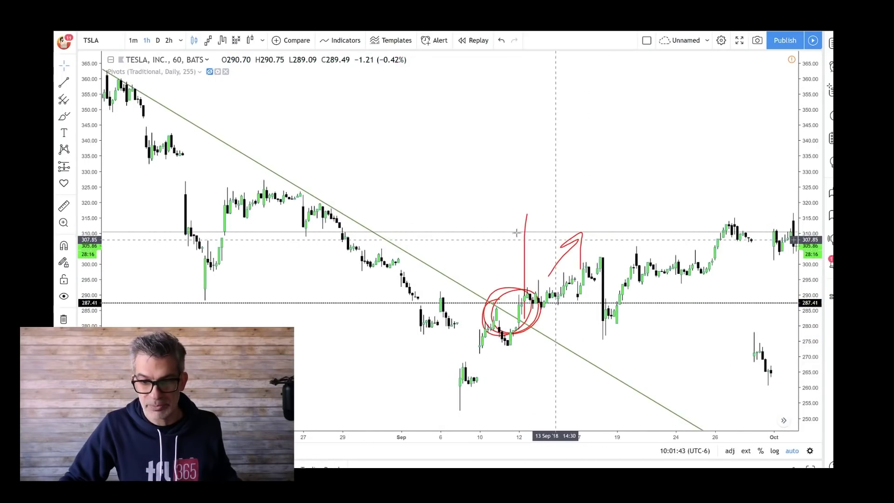
left_click(73, 84)
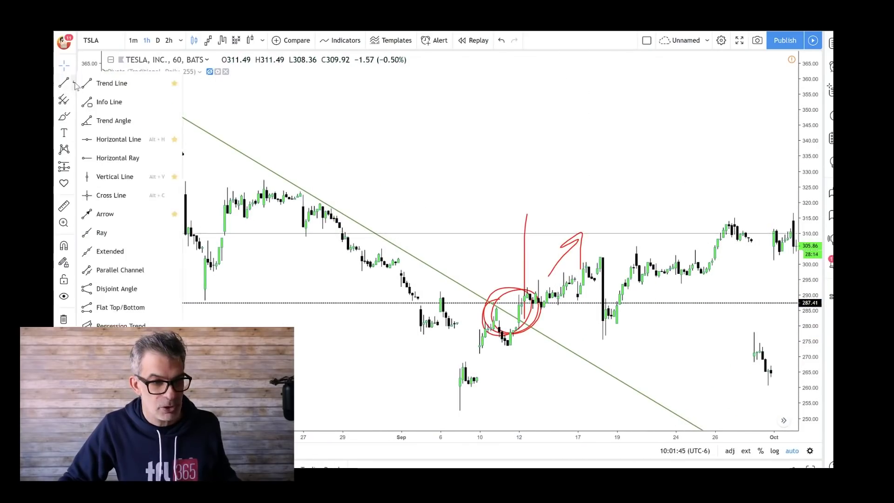
left_click(120, 138)
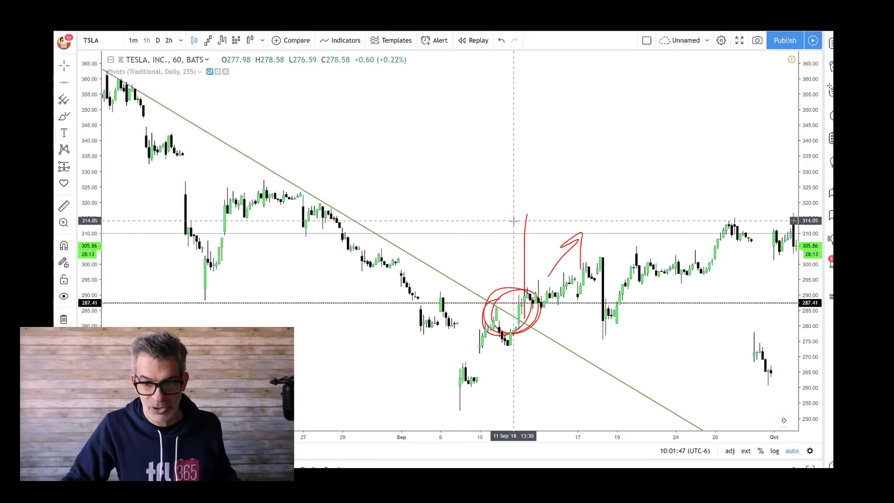
left_click(513, 221)
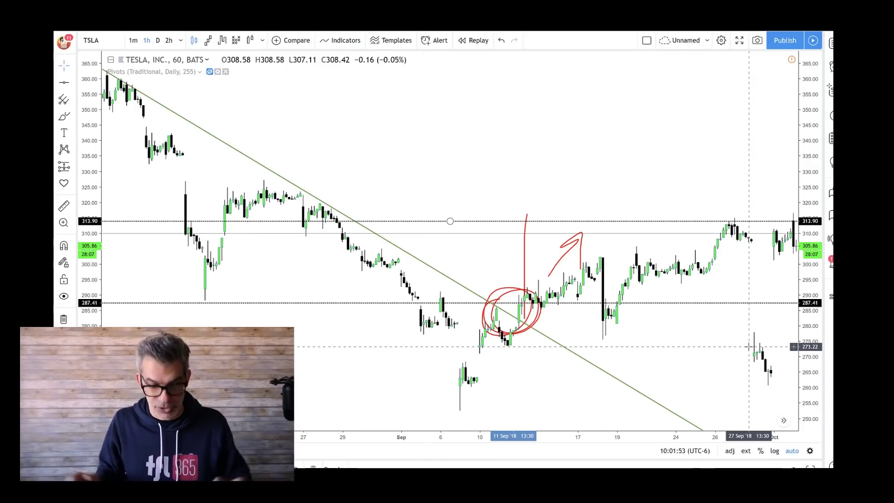
Step: Switch the chart to the S&P 500 E-mini futures (ES1!) and go back to late November 2018
type("ES1")
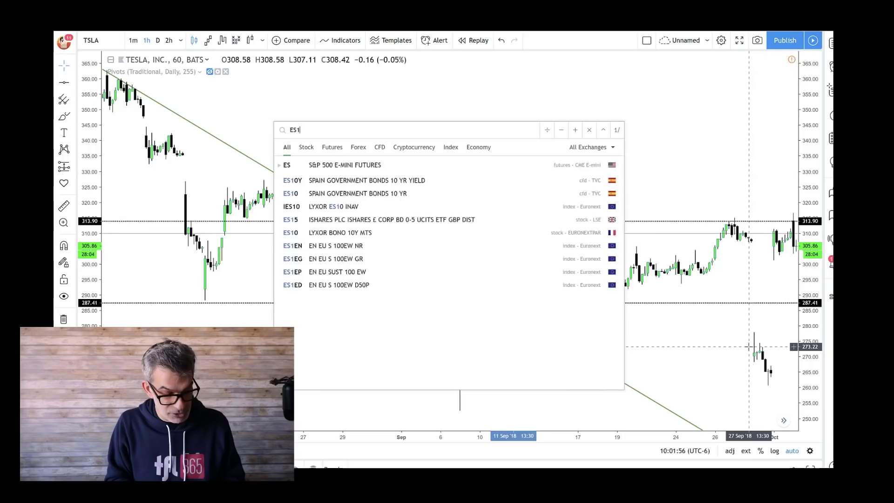
key("Escape")
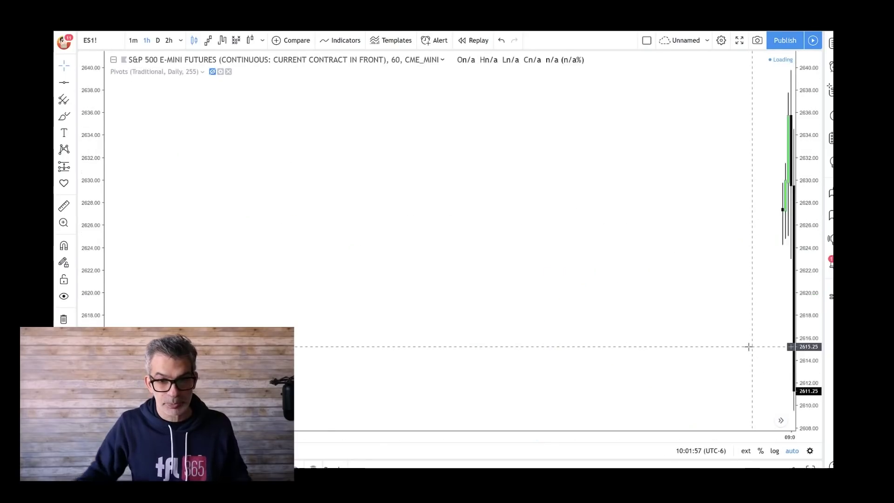
left_click_drag(389, 228, 566, 247)
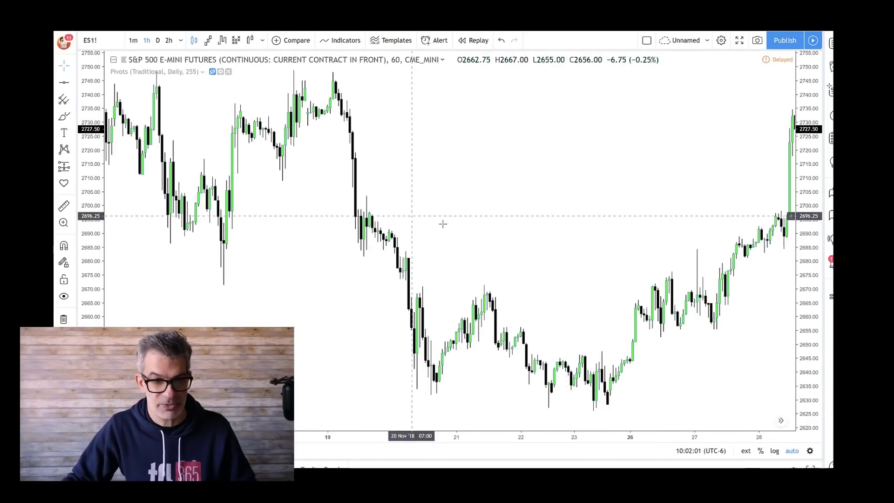
Step: Draw an ascending trend line from the 26 November low at about 2652.75 along the 27 November low, and colour it red
left_click(75, 84)
left_click(114, 82)
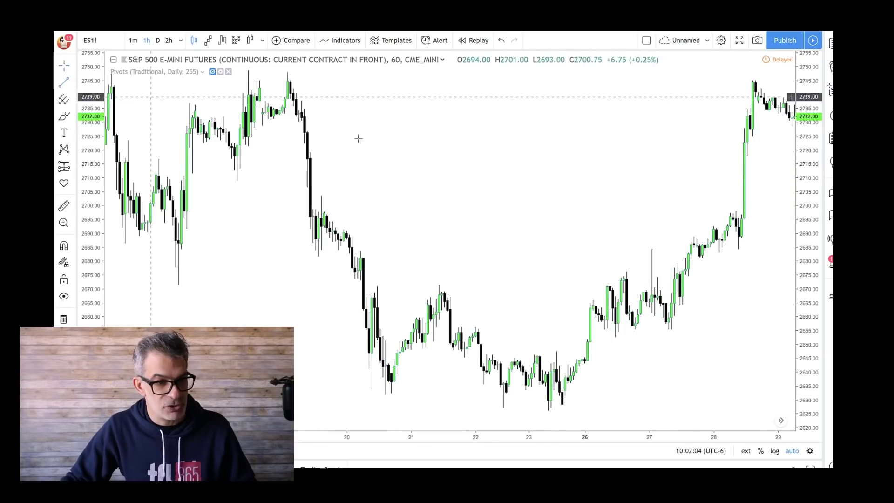
left_click(615, 337)
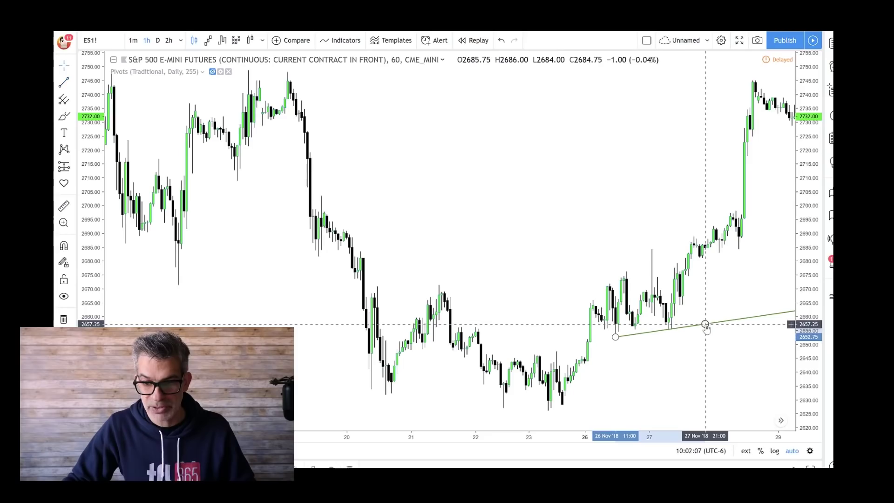
double_click(706, 323)
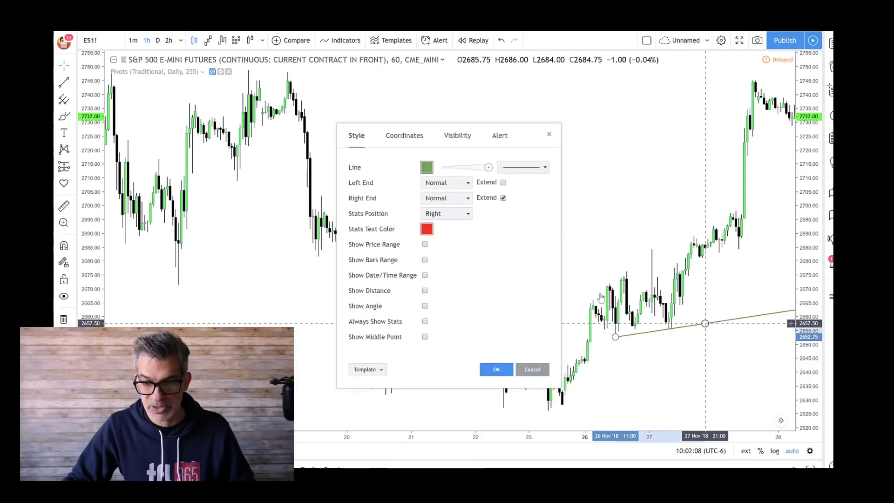
left_click(427, 168)
left_click(435, 192)
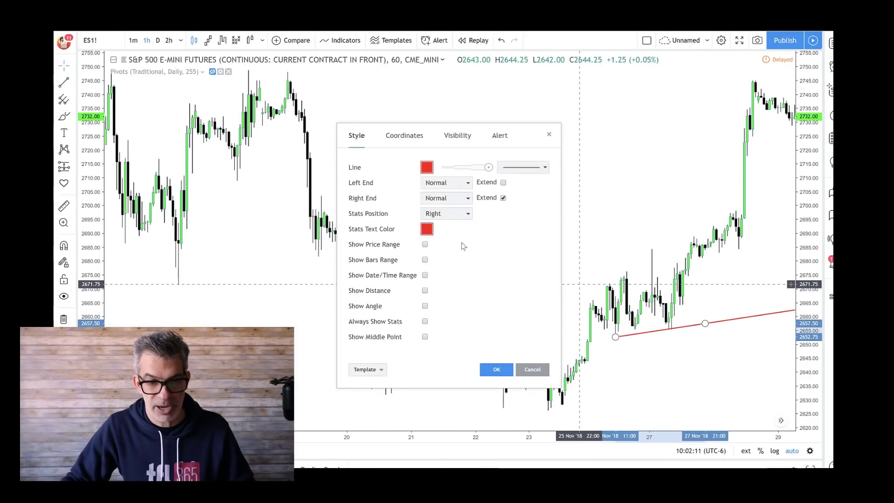
left_click(496, 370)
Step: Draw a second ascending trend line from the 29 November low at about 2723 along the 30 November low
left_click_drag(503, 372, 455, 370)
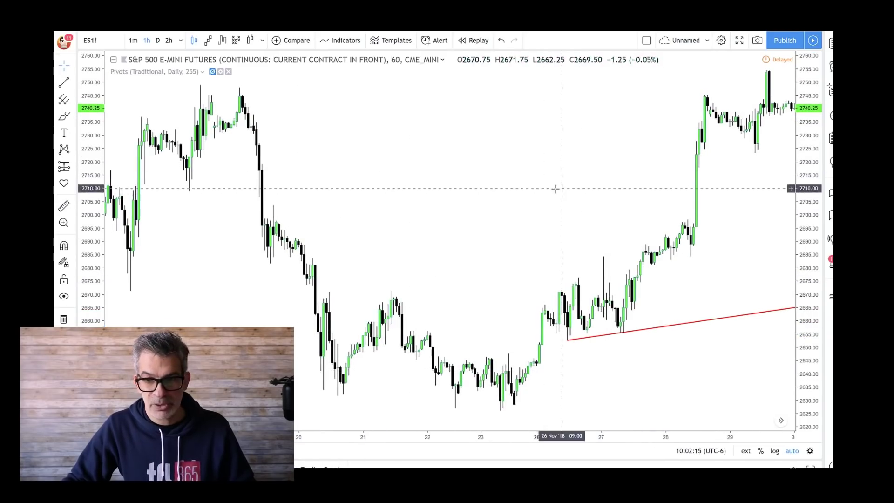
left_click_drag(563, 186, 495, 190)
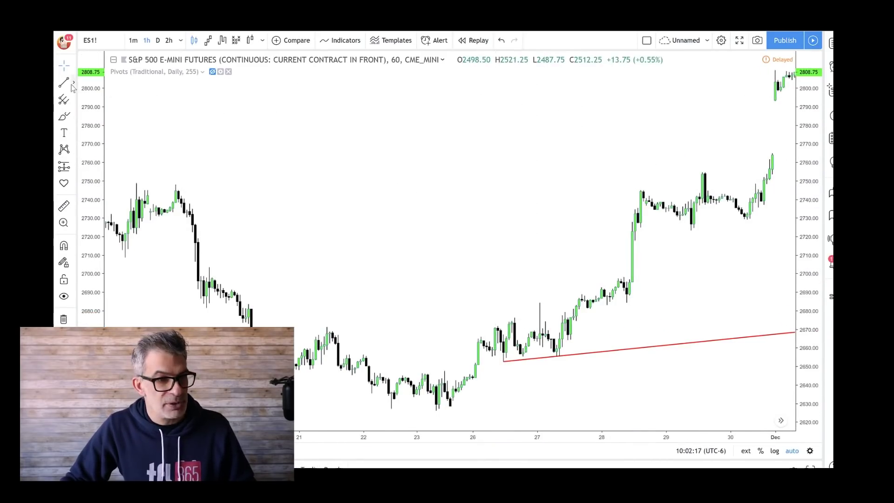
left_click(692, 231)
left_click_drag(760, 251, 671, 255)
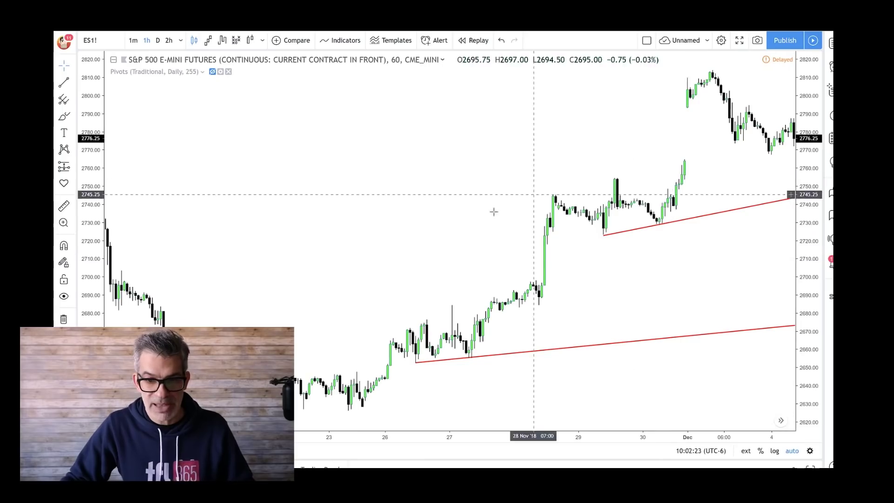
Step: Circle in red the 4 December break of the upper ascending trend line
left_click_drag(709, 153, 677, 156)
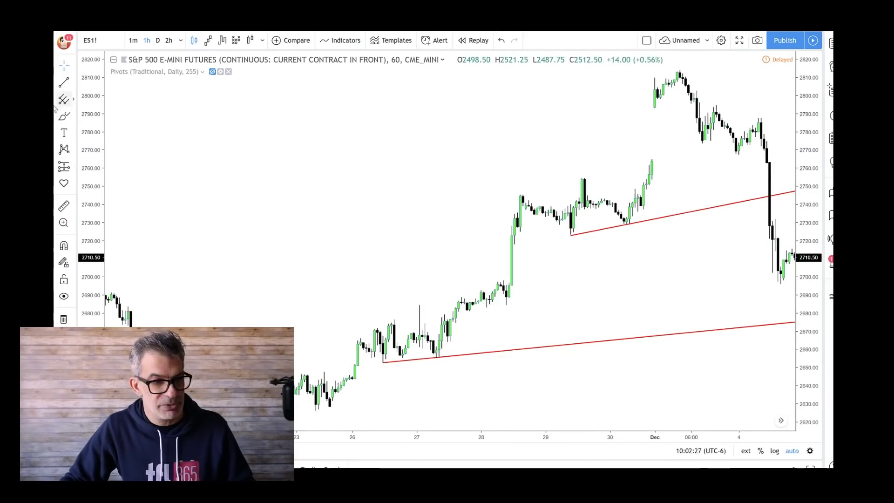
left_click(61, 118)
mouse_move(759, 186)
left_mouse_down()
mouse_move(753, 205)
mouse_move(745, 192)
left_mouse_up()
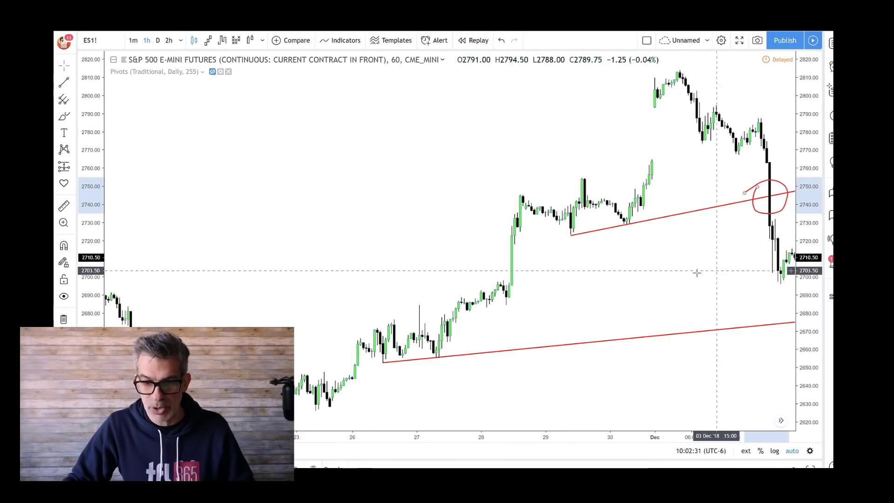
Step: Circle in red the lower trend line beneath the break, and draw a short horizontal line above the 4 December high at about 2790
left_click(64, 118)
mouse_move(779, 311)
left_mouse_down()
mouse_move(773, 335)
mouse_move(754, 307)
mouse_move(666, 284)
mouse_move(598, 280)
left_mouse_up()
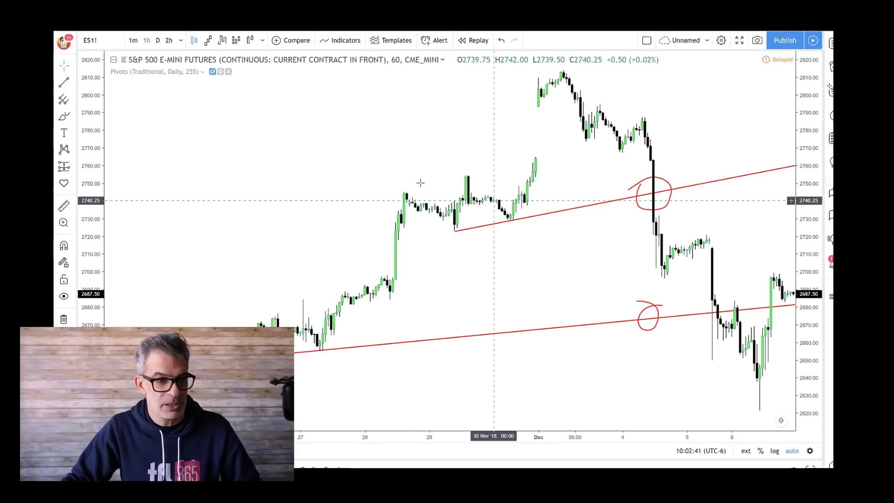
left_click(64, 117)
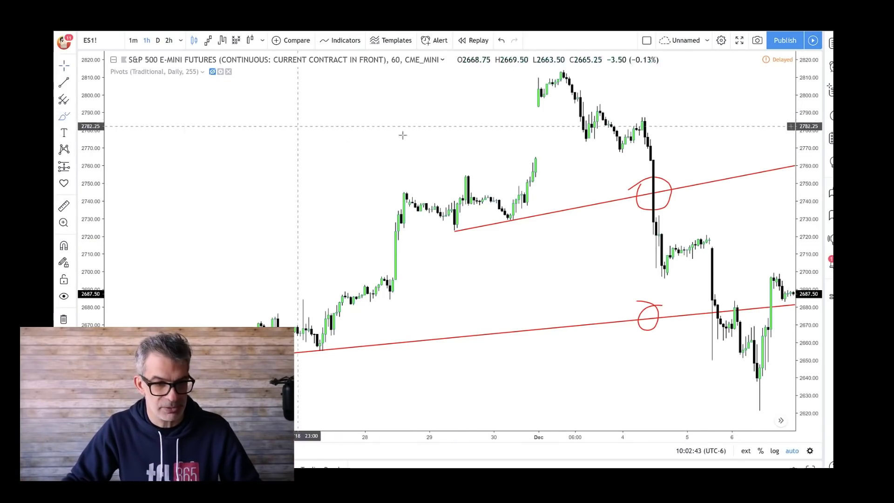
left_click_drag(630, 112, 692, 113)
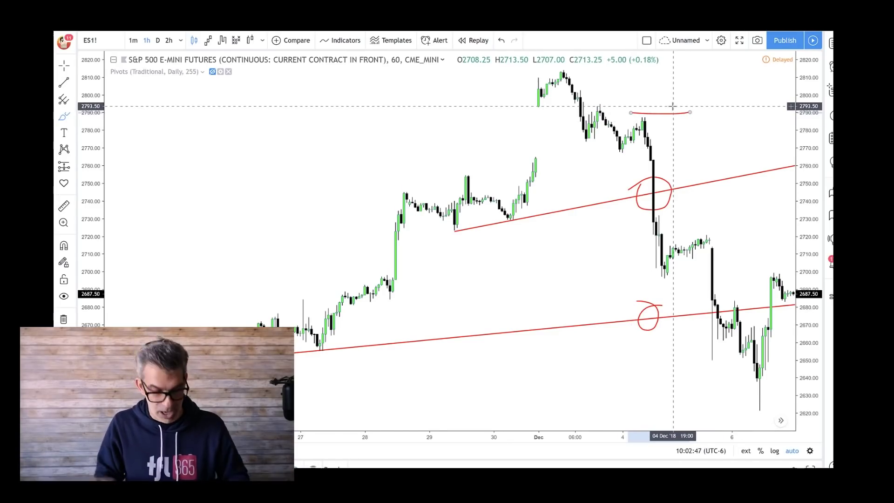
Step: Return to the TSLA chart and draw a short red horizontal mark just below the 11 September low at about 272
type("TSLA")
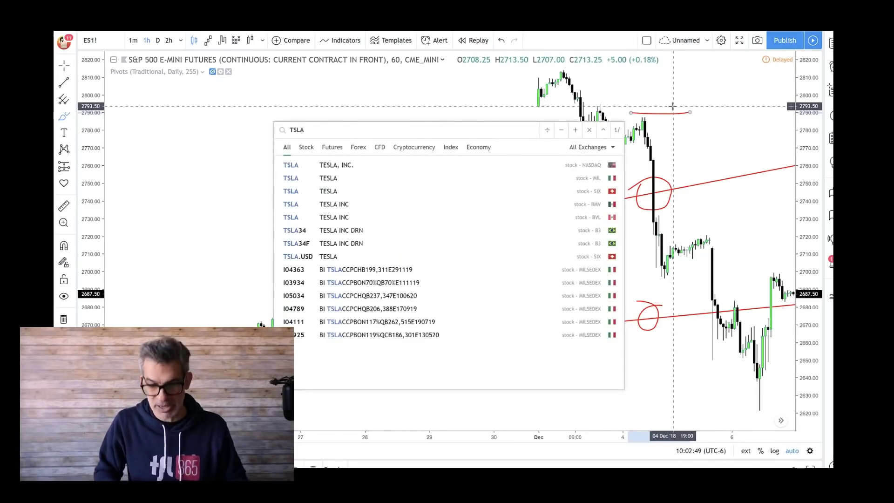
key("Return")
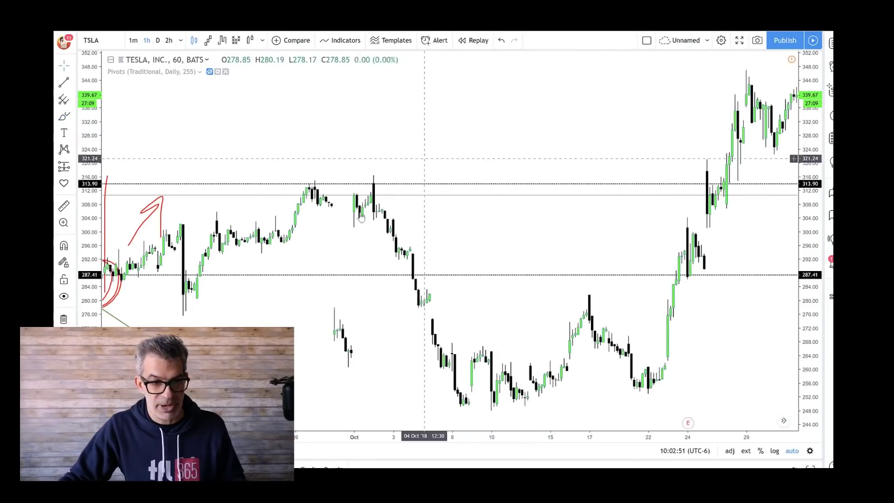
left_click_drag(361, 218, 683, 295)
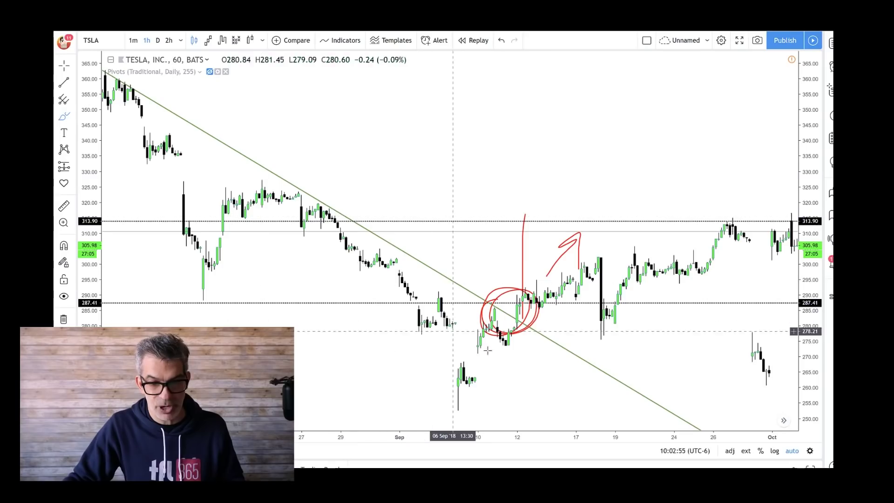
left_click_drag(526, 351, 493, 348)
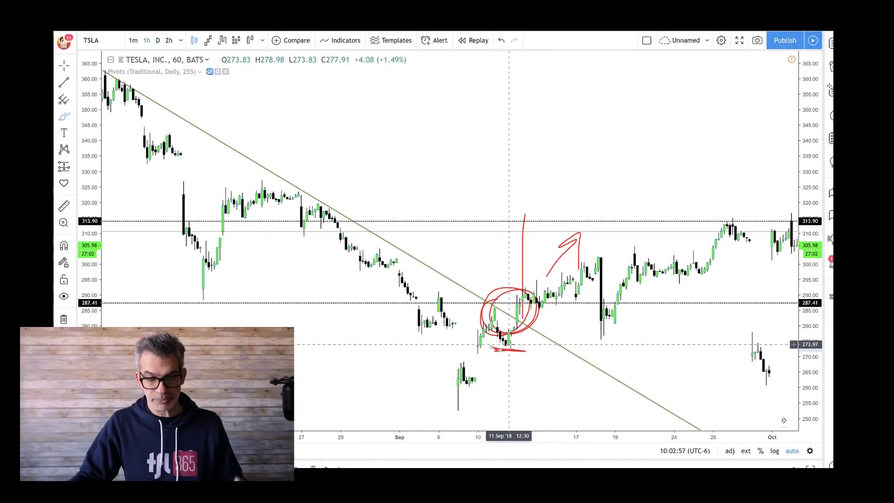